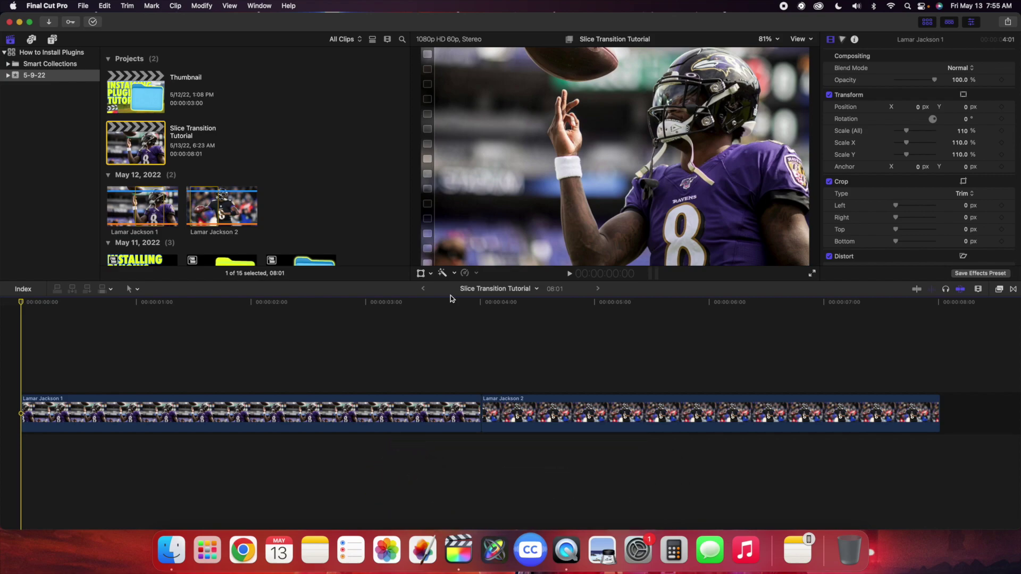
Step: Scroll through the installed effect categories in the Effects browser, then close it
left_click(999, 290)
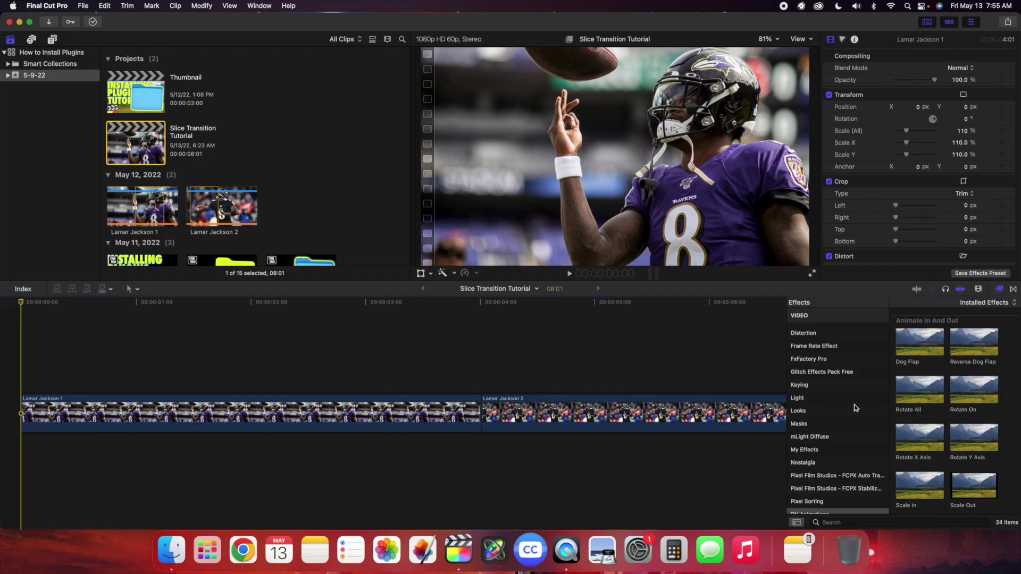
scroll(851, 404, "up", 5)
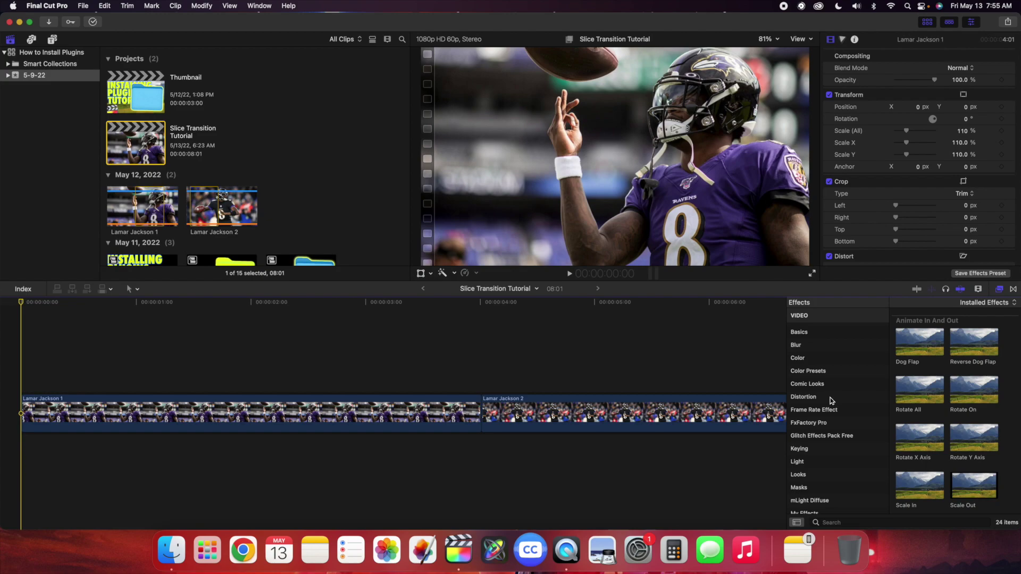
scroll(833, 399, "down", 5)
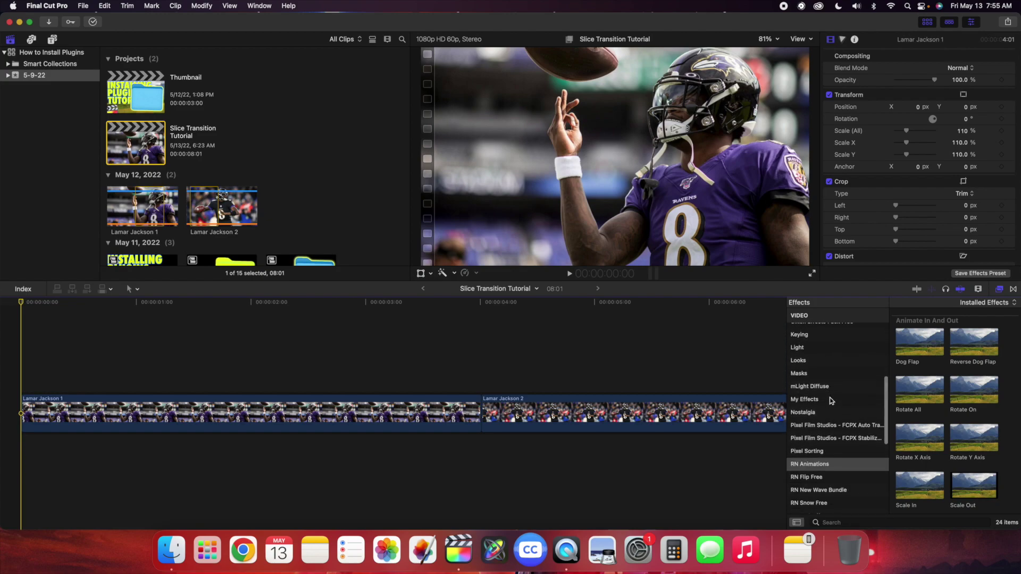
scroll(827, 410, "down", 2)
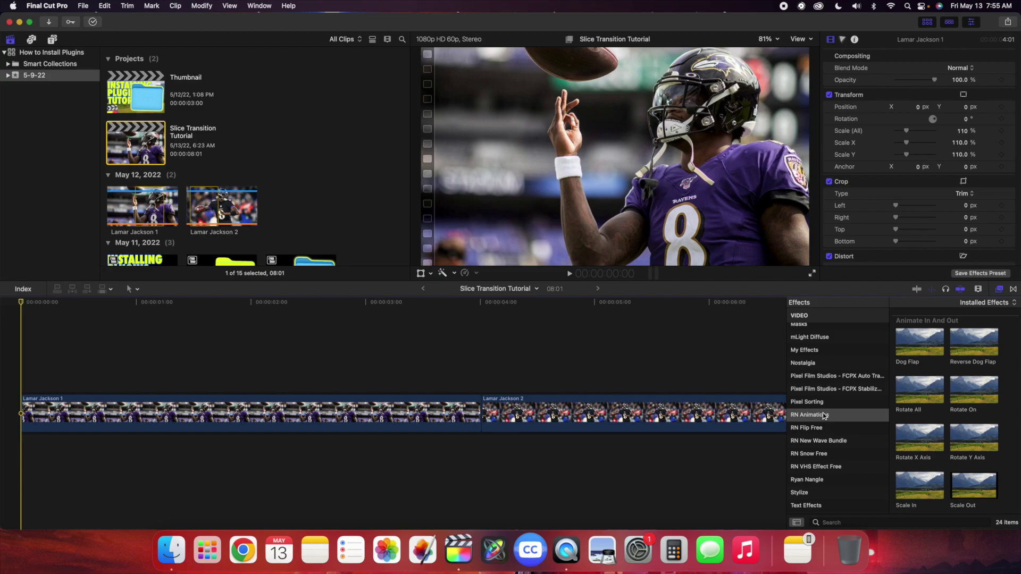
scroll(824, 415, "up", 3)
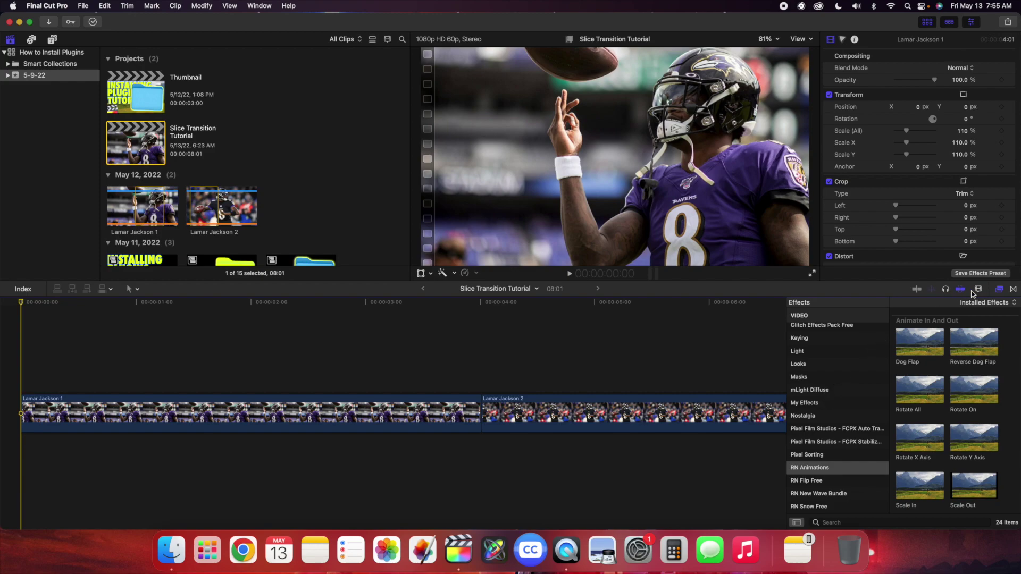
left_click(1000, 290)
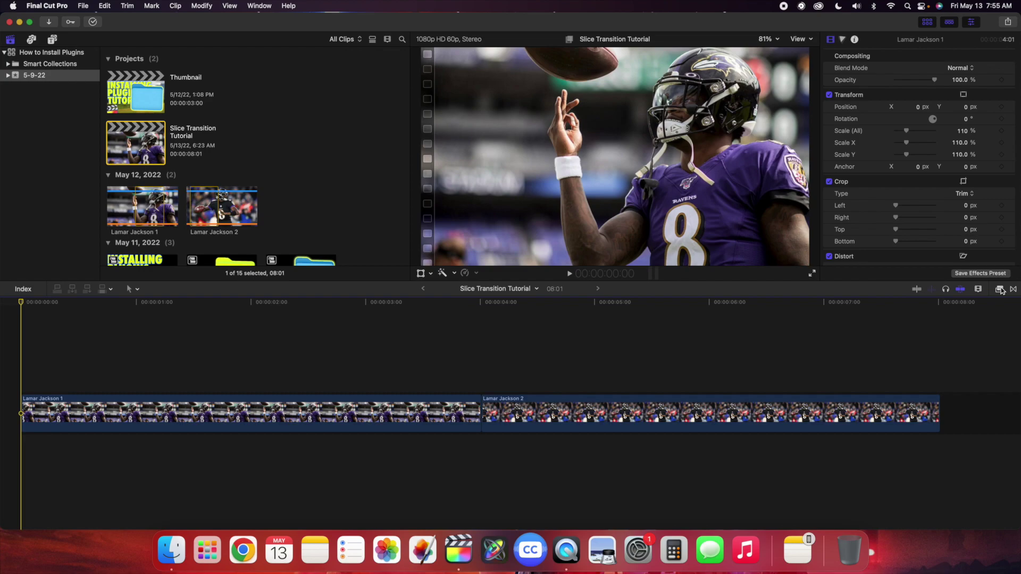
Step: Quit Final Cut Pro and browse the Sellfy store's plugin grid to find Free Slice Transition
left_click(9, 24)
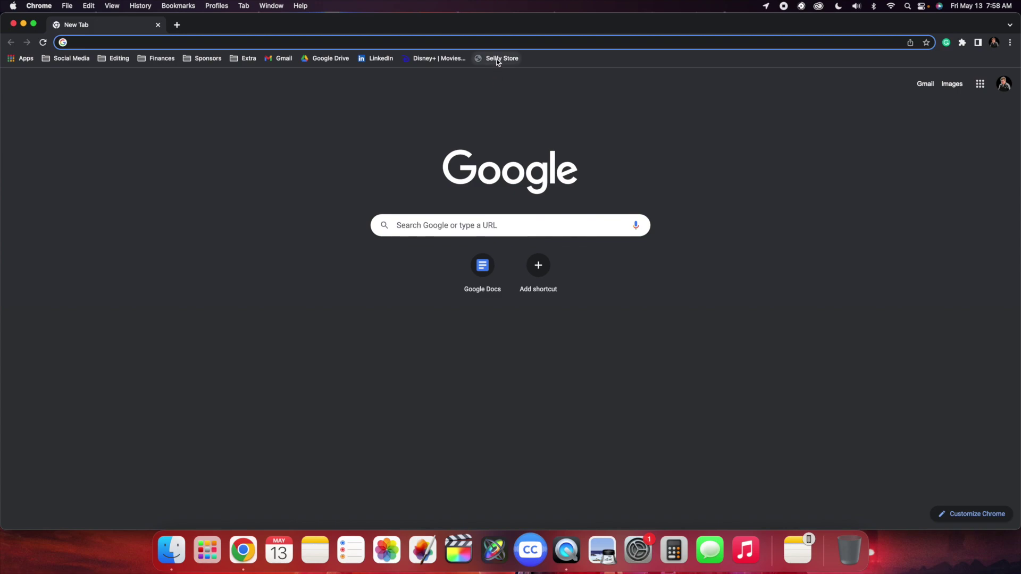
left_click(497, 58)
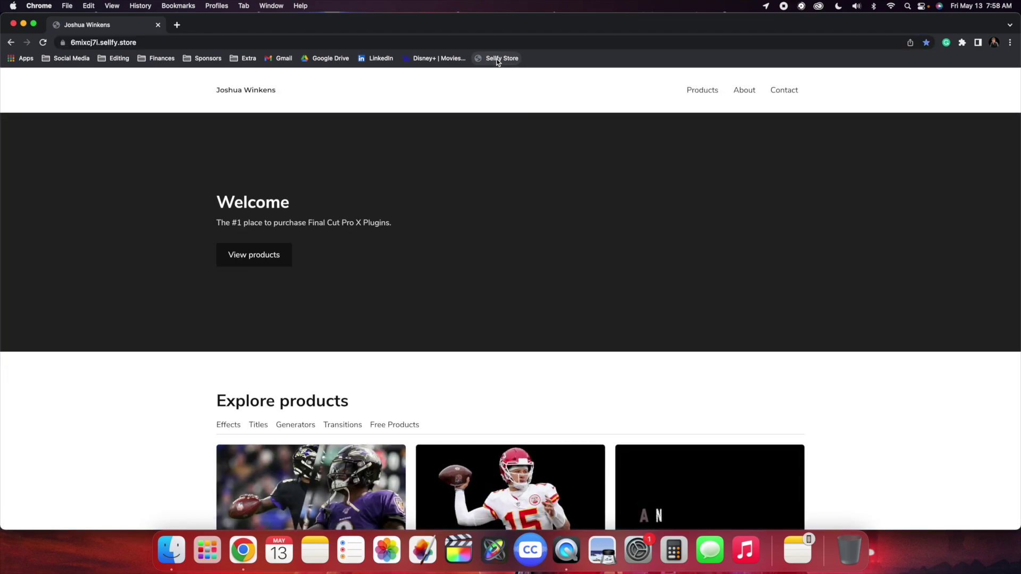
scroll(139, 237, "down", 3)
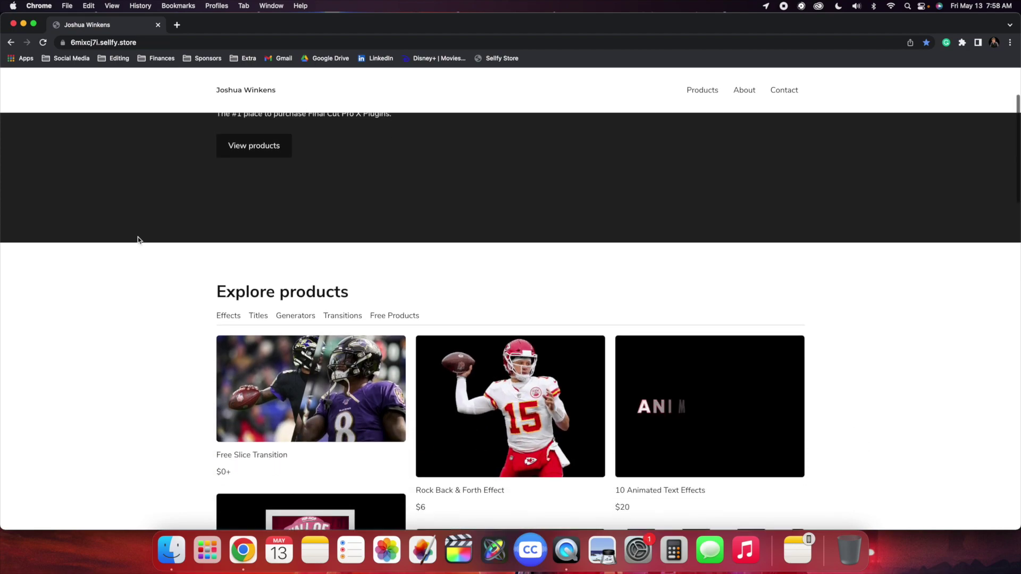
scroll(138, 238, "down", 12)
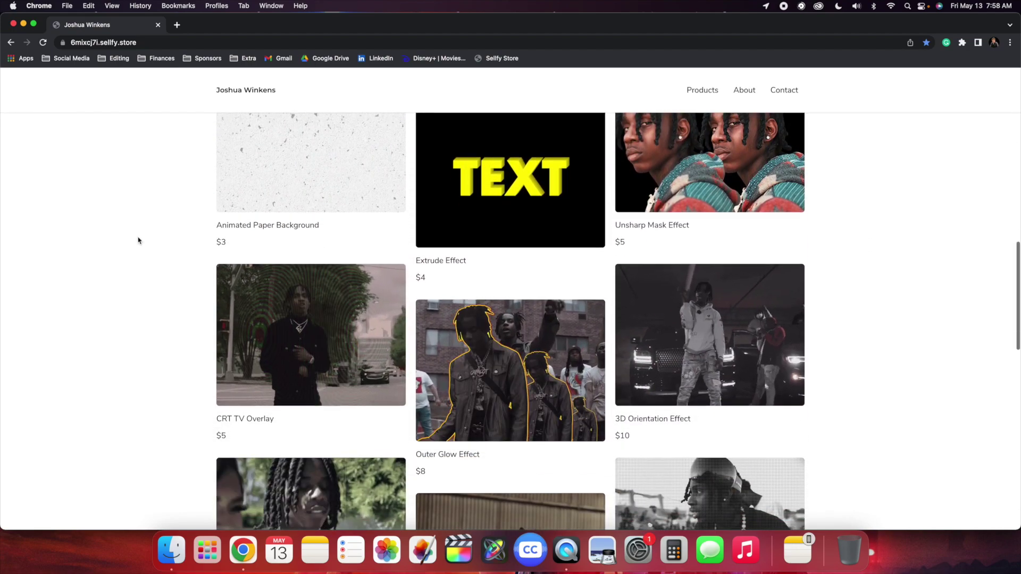
scroll(138, 241, "down", 6)
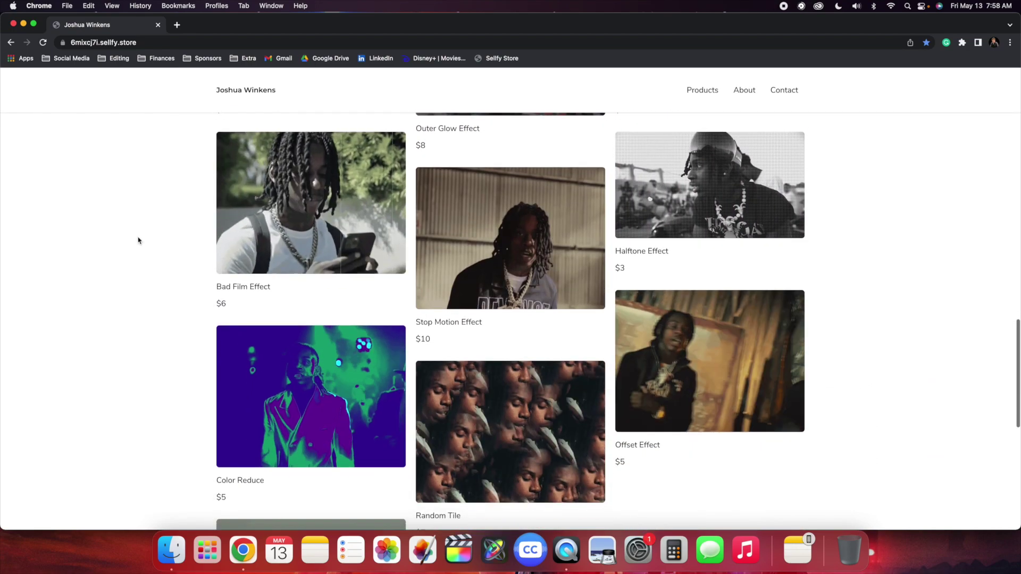
scroll(138, 241, "down", 4)
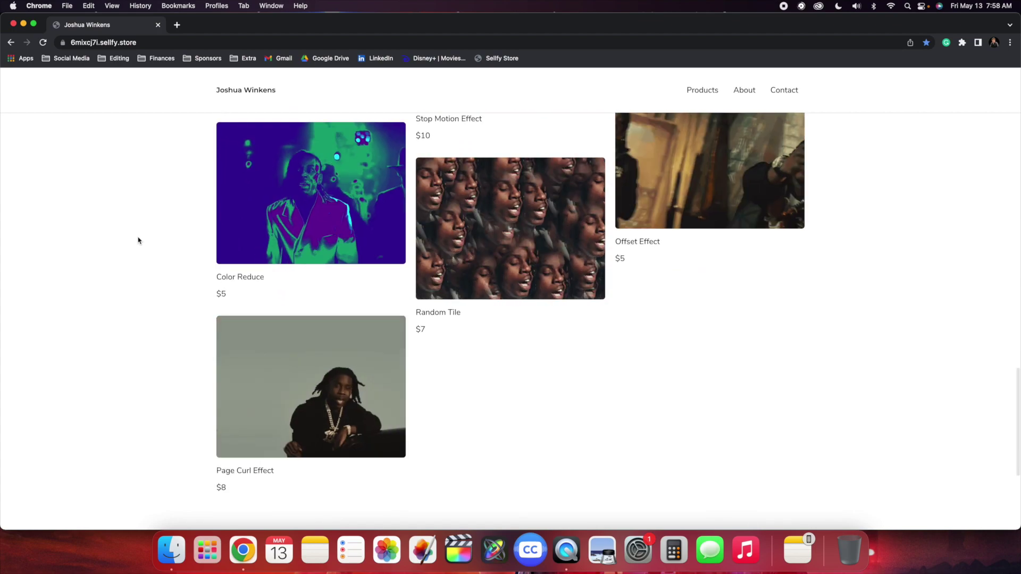
scroll(138, 241, "up", 20)
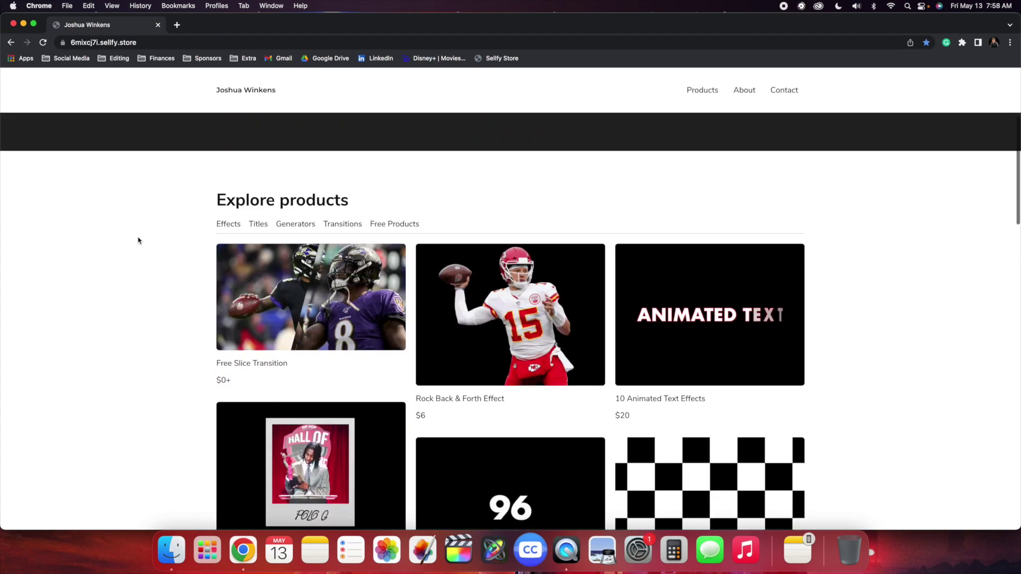
scroll(138, 237, "up", 3)
scroll(137, 237, "down", 5)
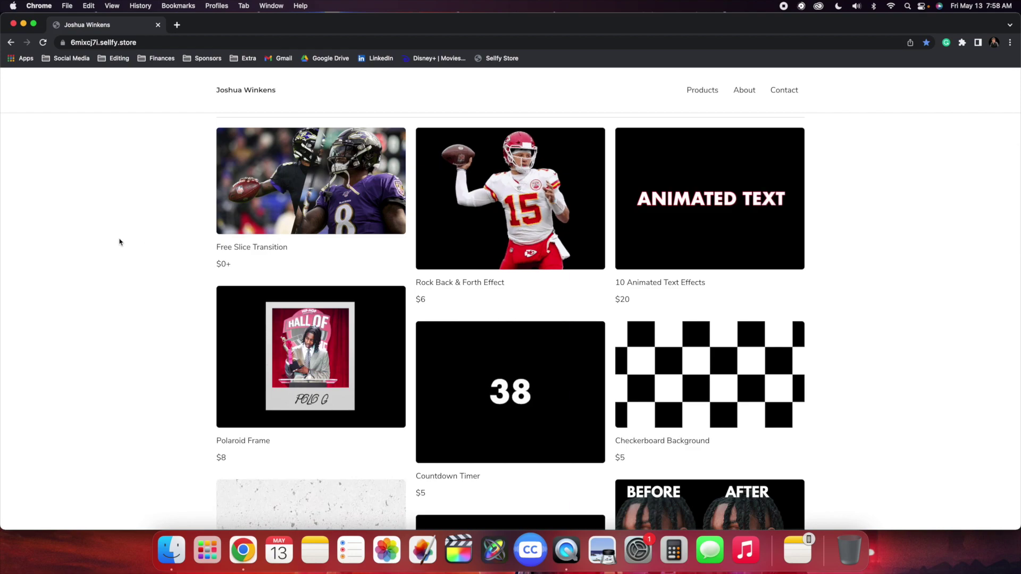
Step: Order Free Slice Transition with a price of 0 and proceed to checkout
left_click(267, 209)
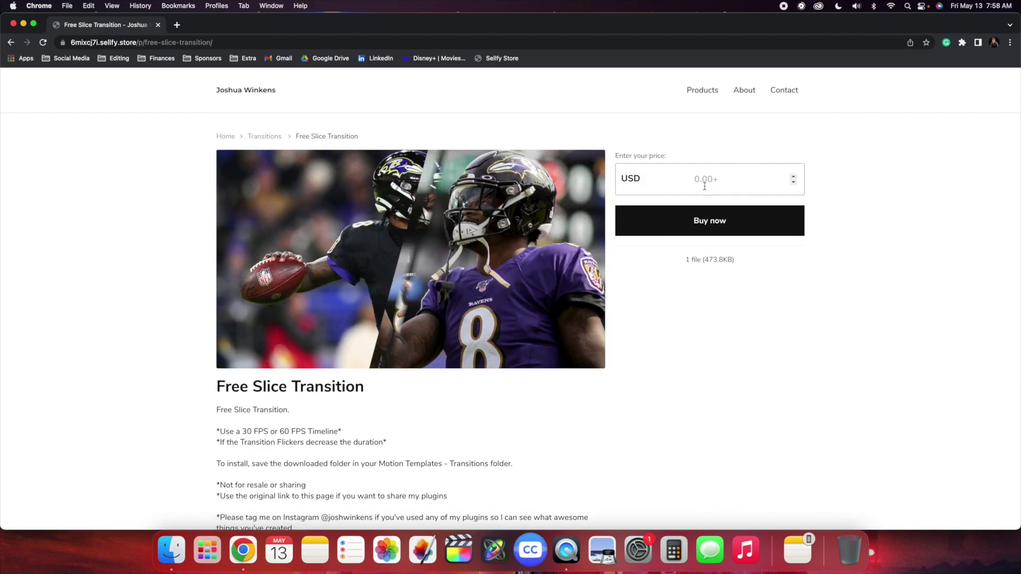
left_click(704, 183)
type("0")
left_click(691, 222)
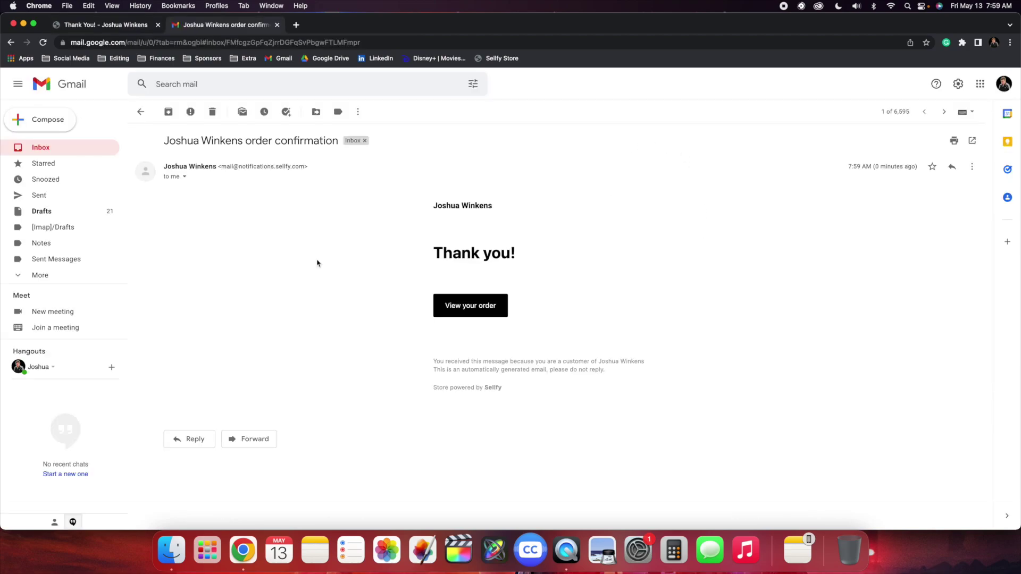
Step: Download Slice_Transition.zip from the order page onto the desktop and close Chrome's window
left_click(455, 306)
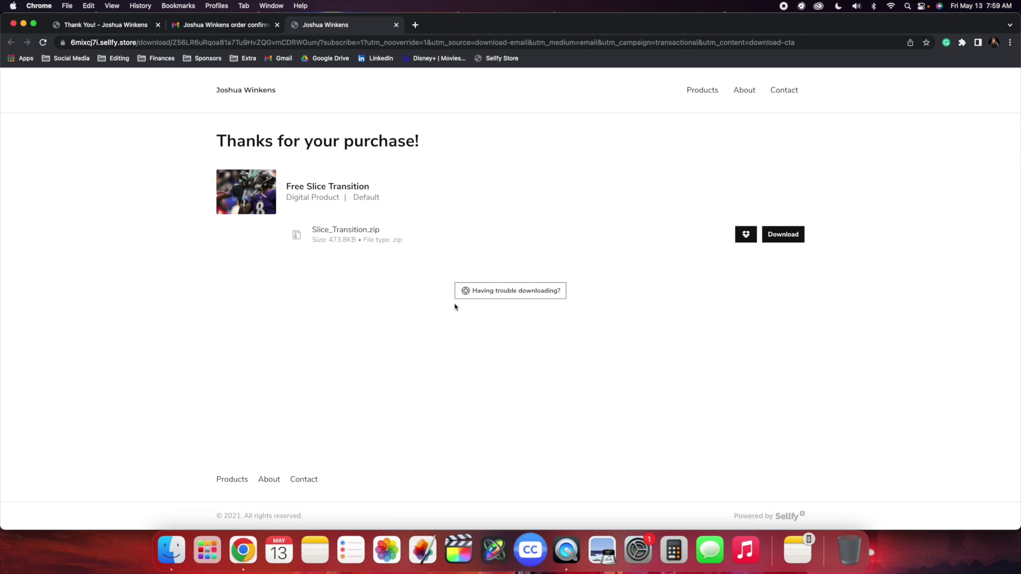
left_click(787, 237)
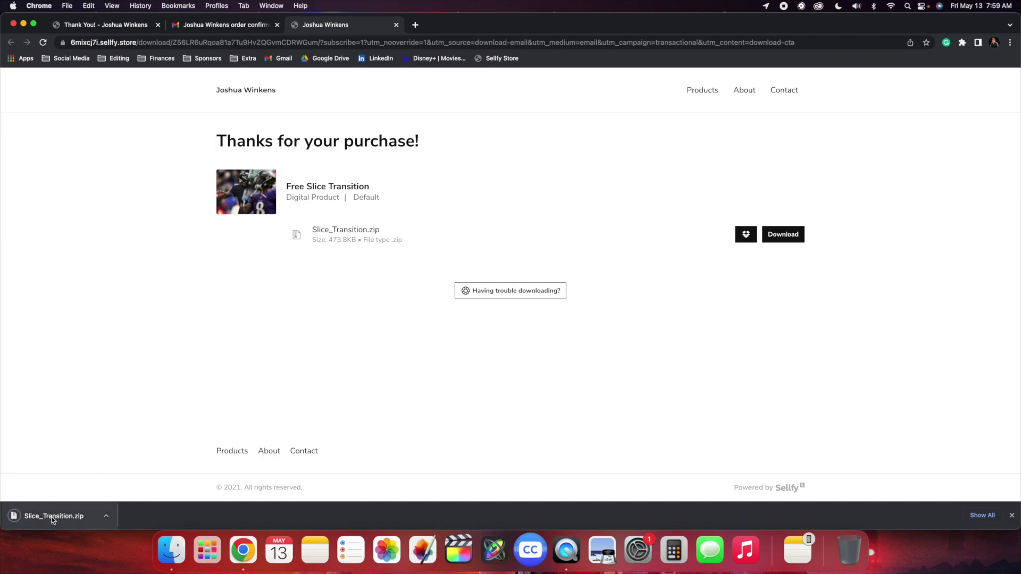
left_click_drag(47, 518, 51, 539)
left_click(13, 24)
Step: Quit Chrome from the Dock and unzip Slice_Transition.zip on the desktop
left_click(170, 125)
right_click(237, 546)
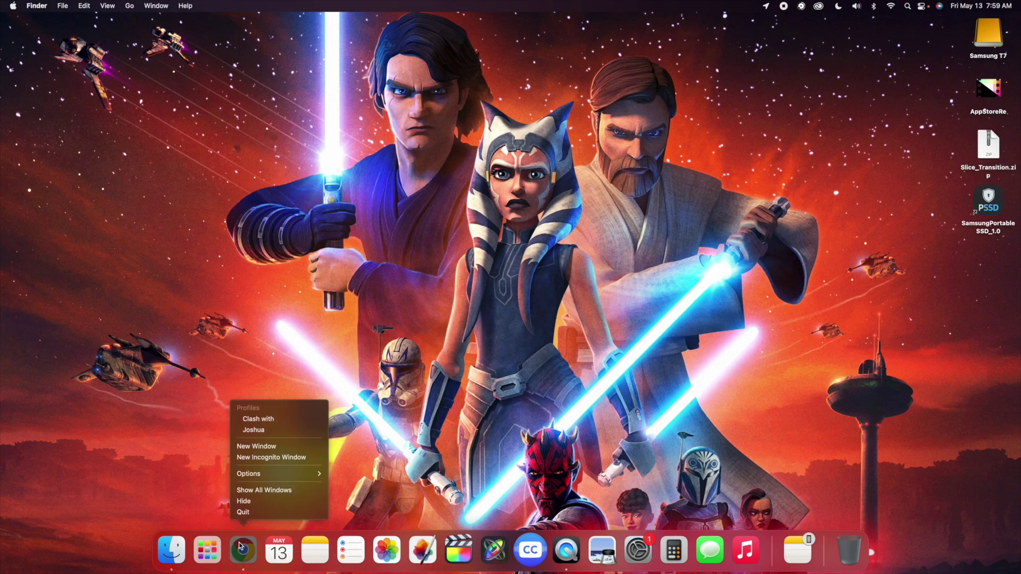
left_click(240, 514)
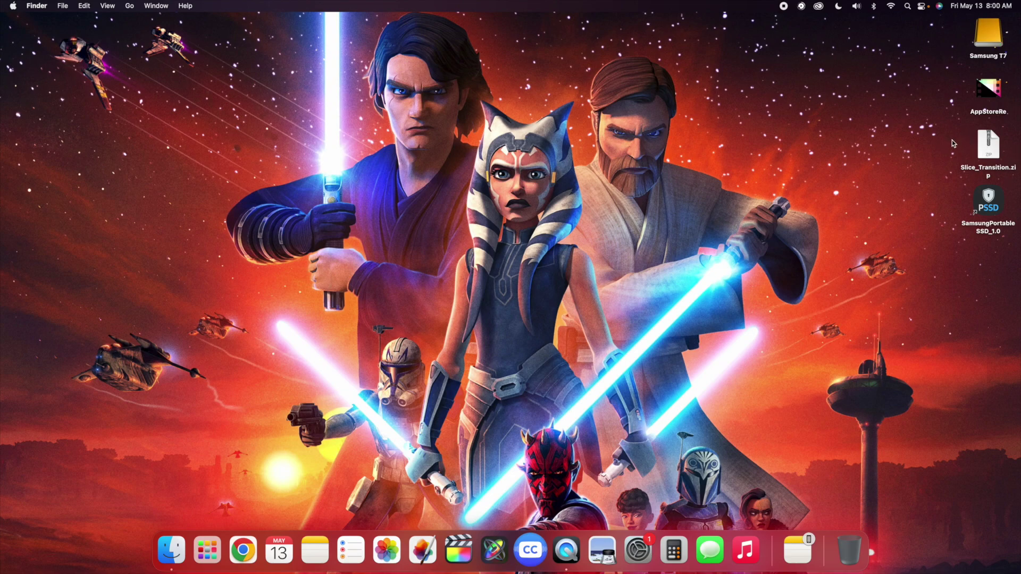
double_click(989, 145)
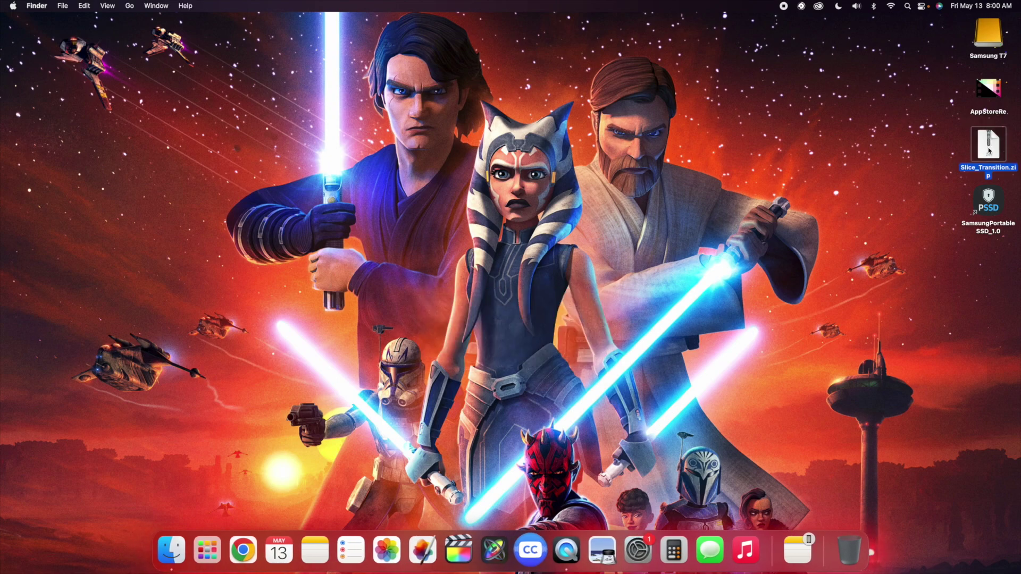
left_click(952, 156)
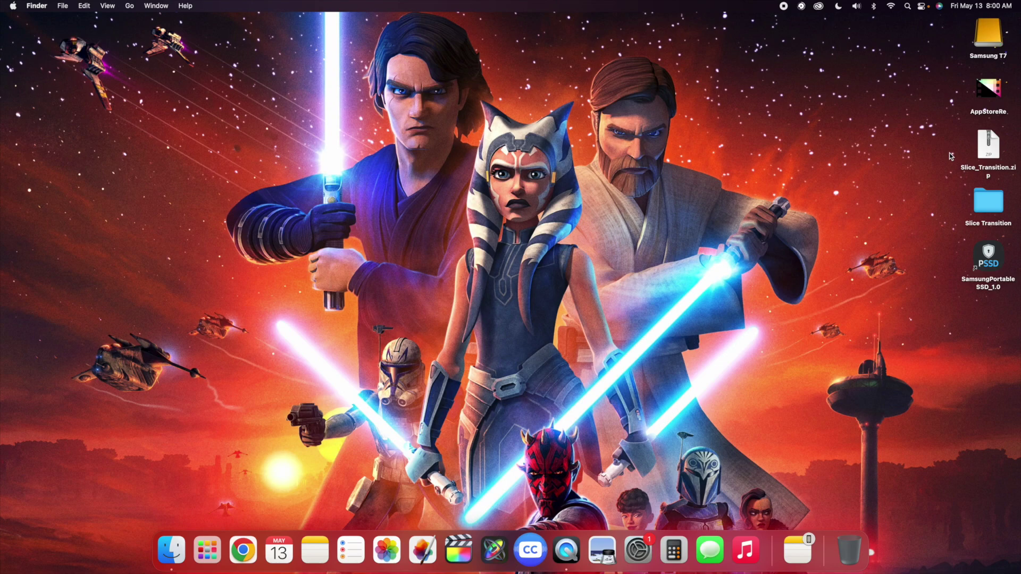
Step: Navigate from the home folder through Movies and Motion Templates into Transitions
left_click(129, 6)
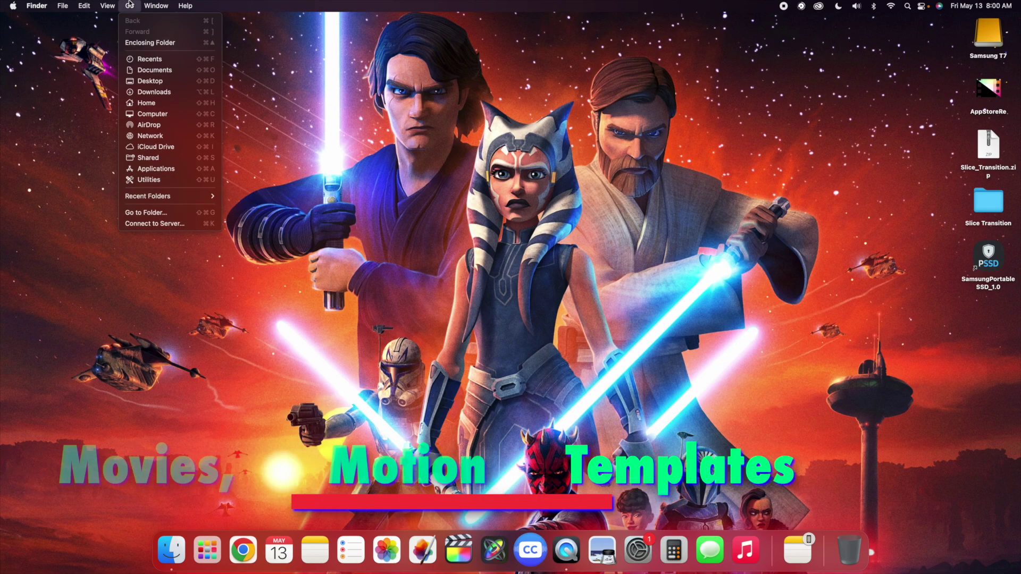
left_click(149, 105)
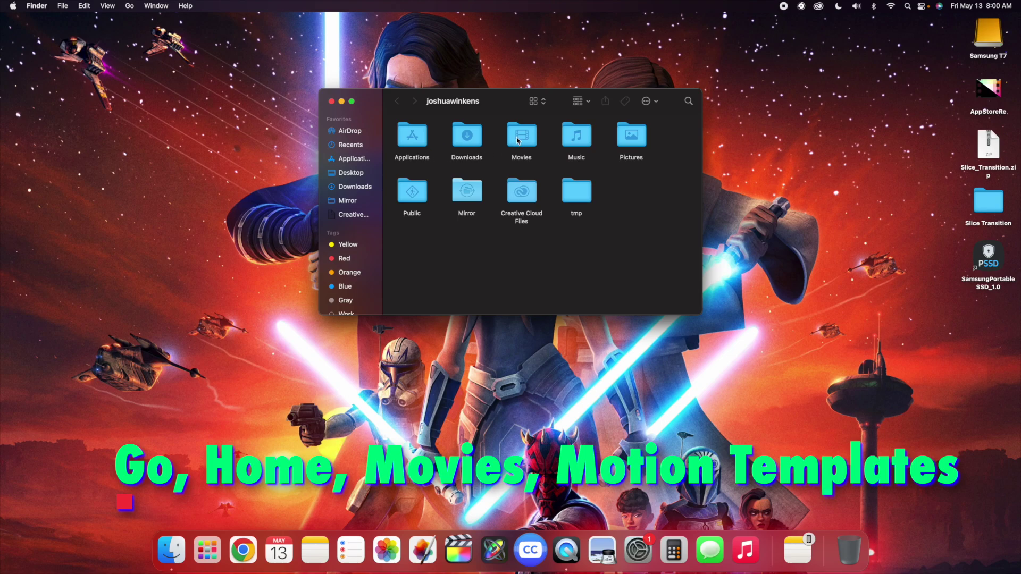
double_click(519, 139)
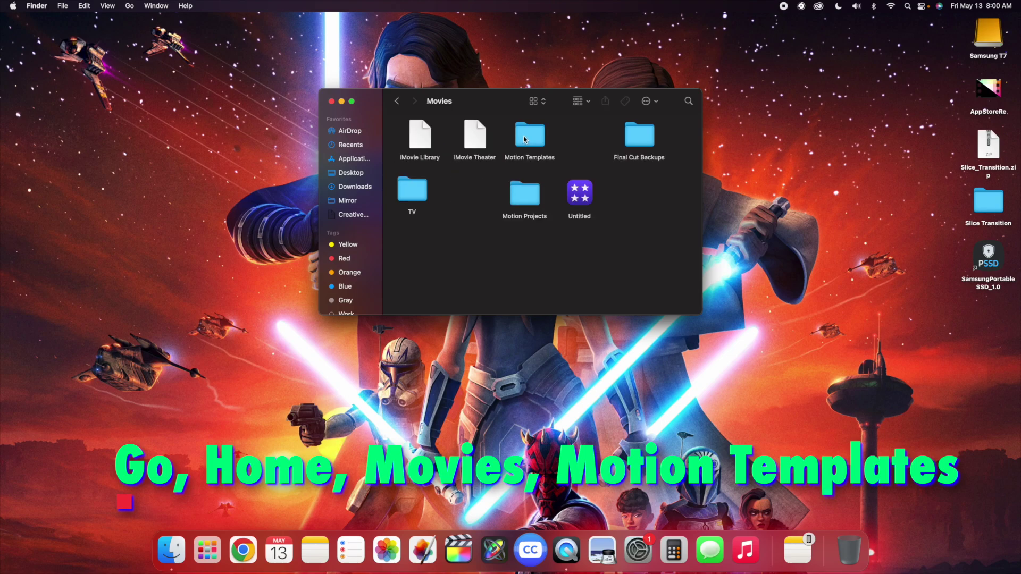
double_click(524, 139)
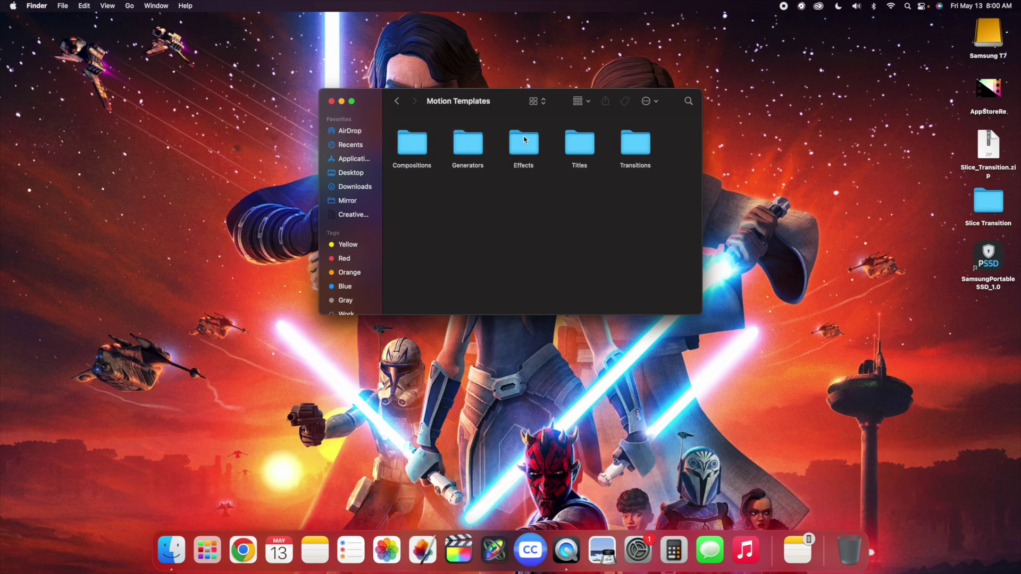
double_click(627, 144)
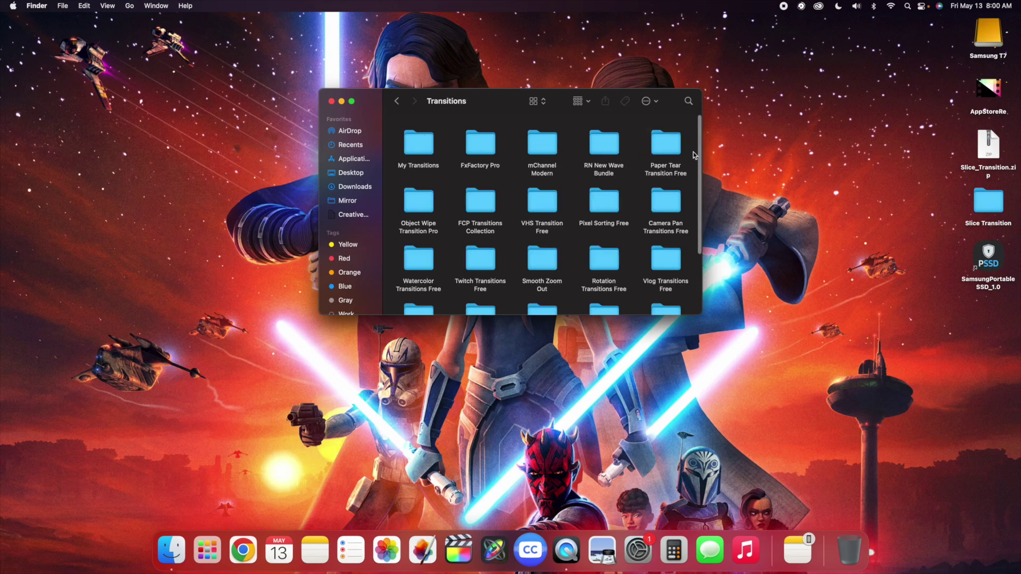
Step: Move the Slice Transition folder into My Transitions, verify it there, and return to Motion Templates
left_click_drag(980, 205, 411, 148)
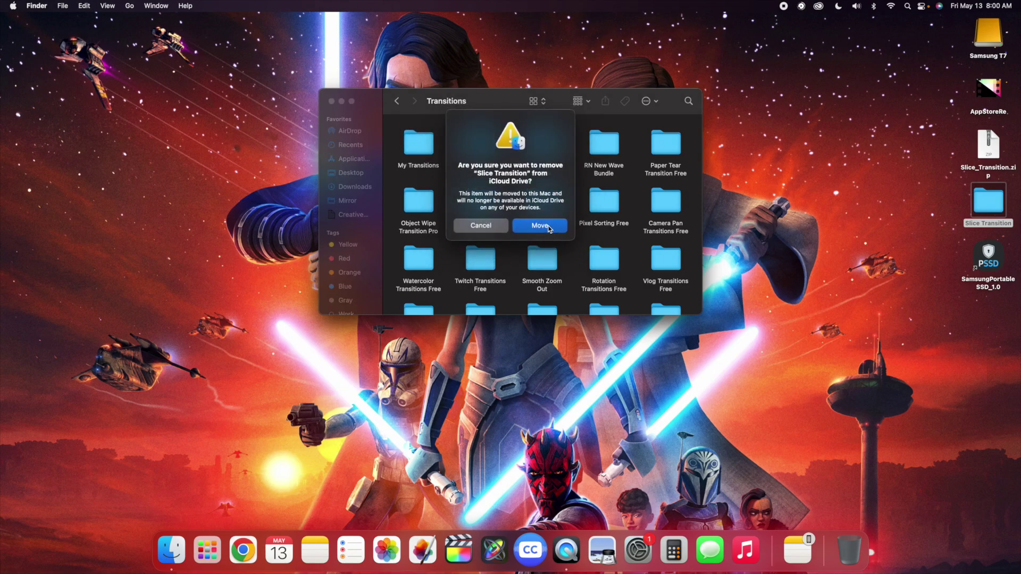
left_click(540, 225)
left_click(419, 141)
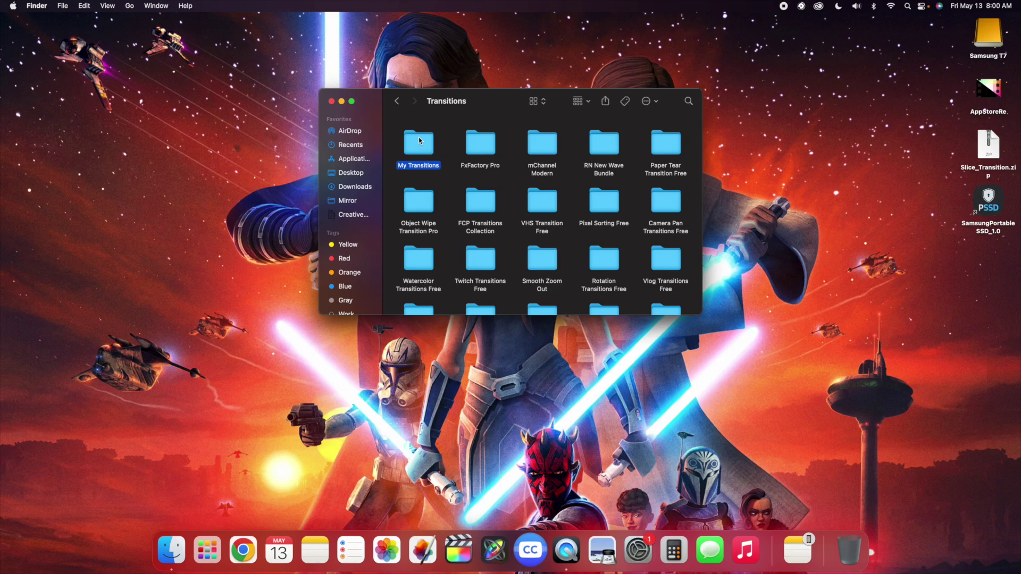
double_click(419, 141)
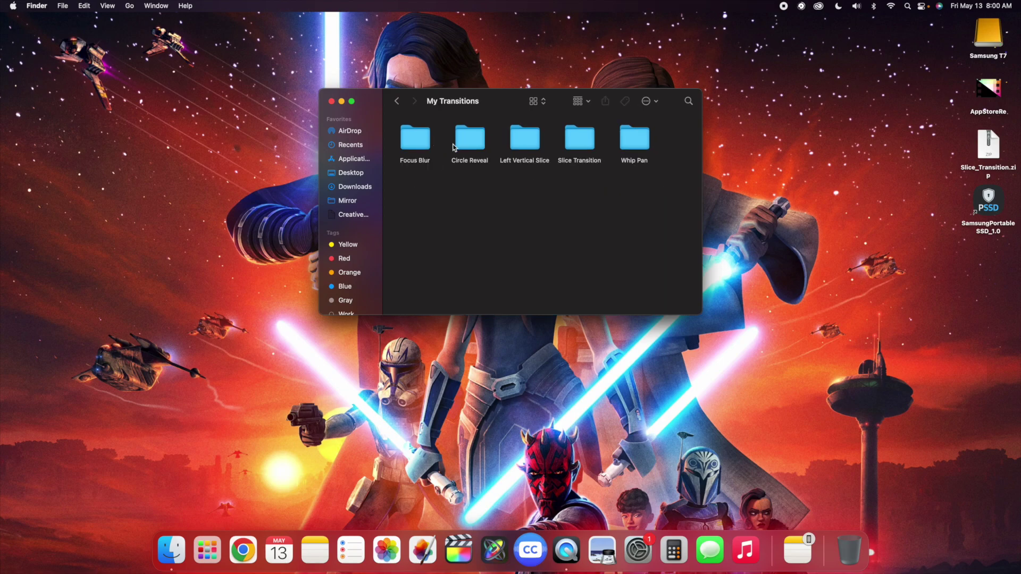
left_click(397, 102)
left_click(397, 102)
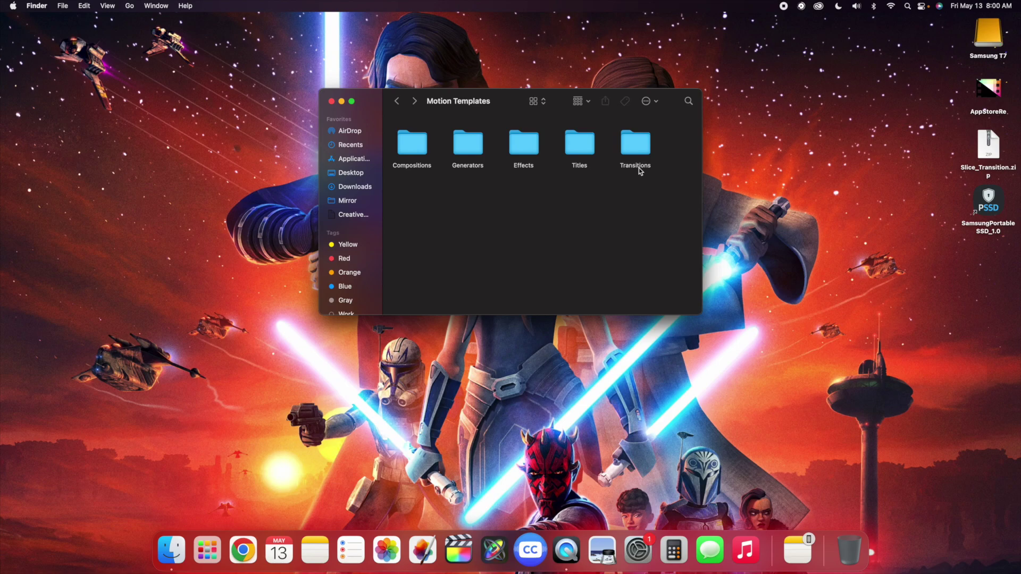
Step: Go up to Movies, then open Motion Templates twice, returning to Movies each time
key("super+Up")
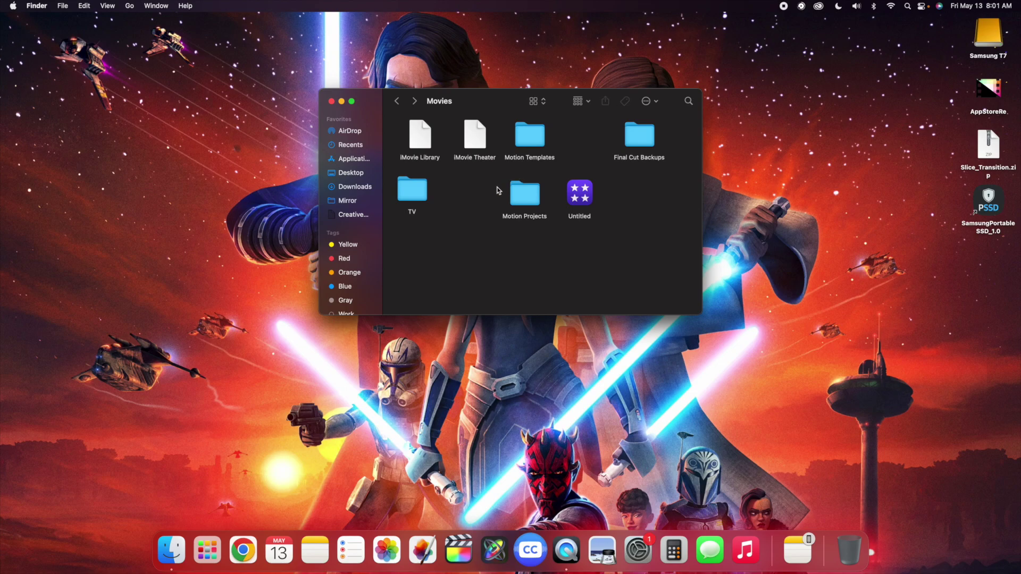
right_click(477, 232)
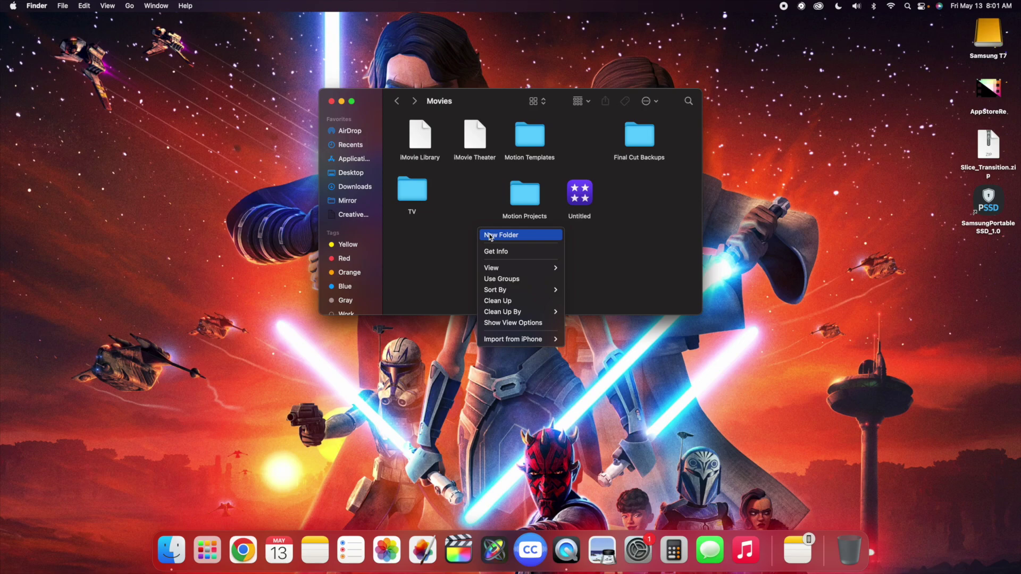
left_click(455, 231)
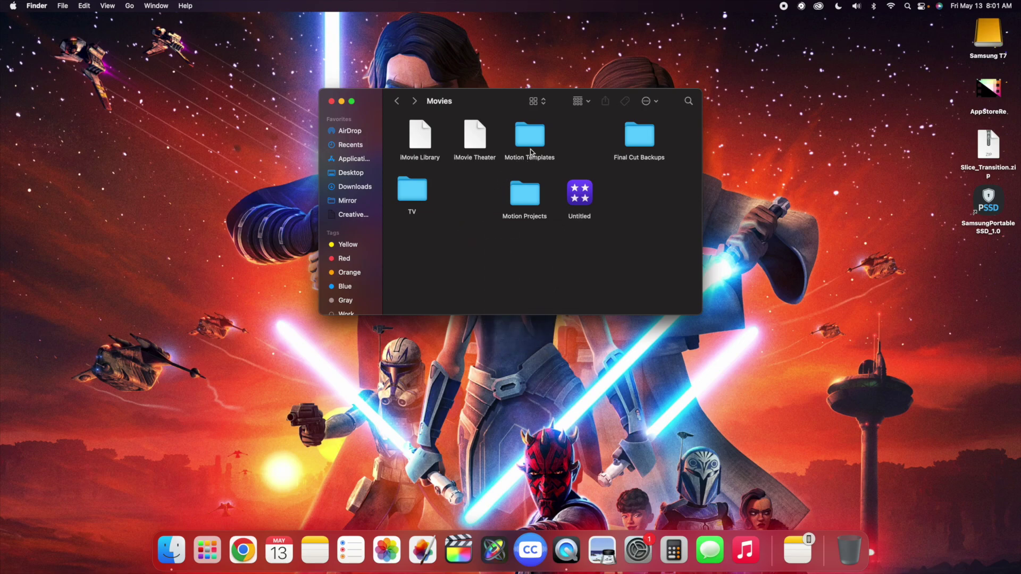
double_click(528, 162)
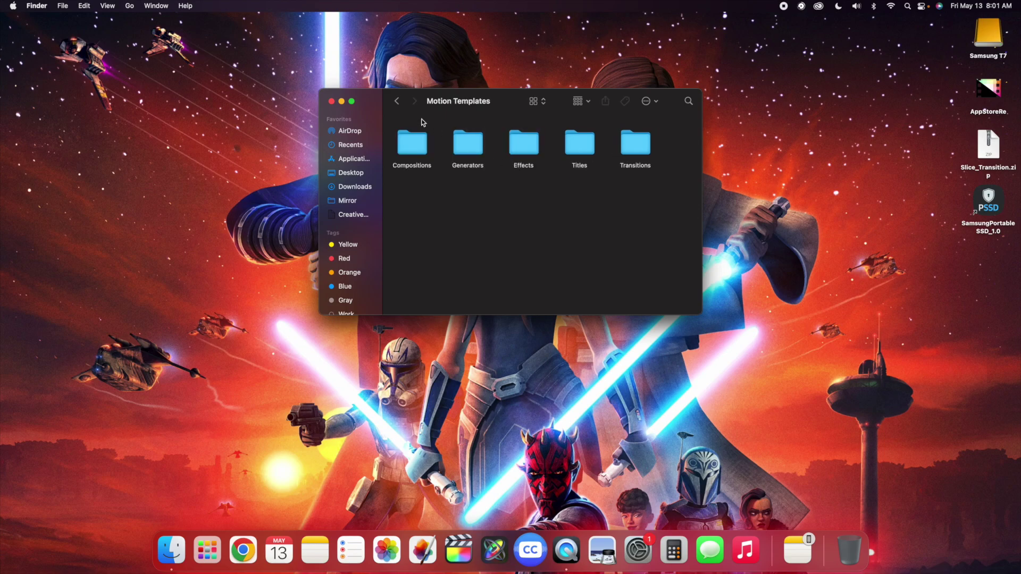
left_click(397, 101)
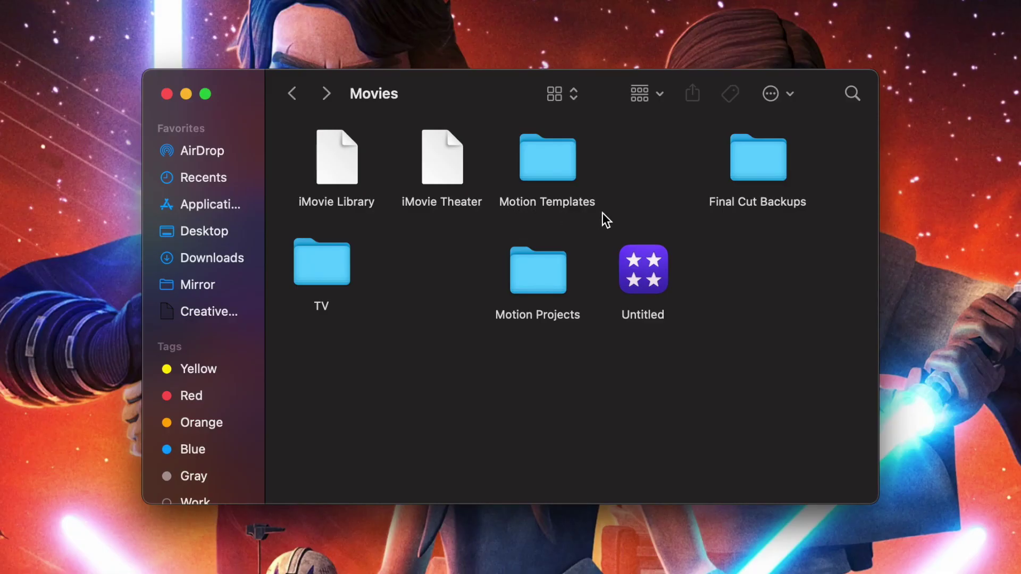
double_click(549, 160)
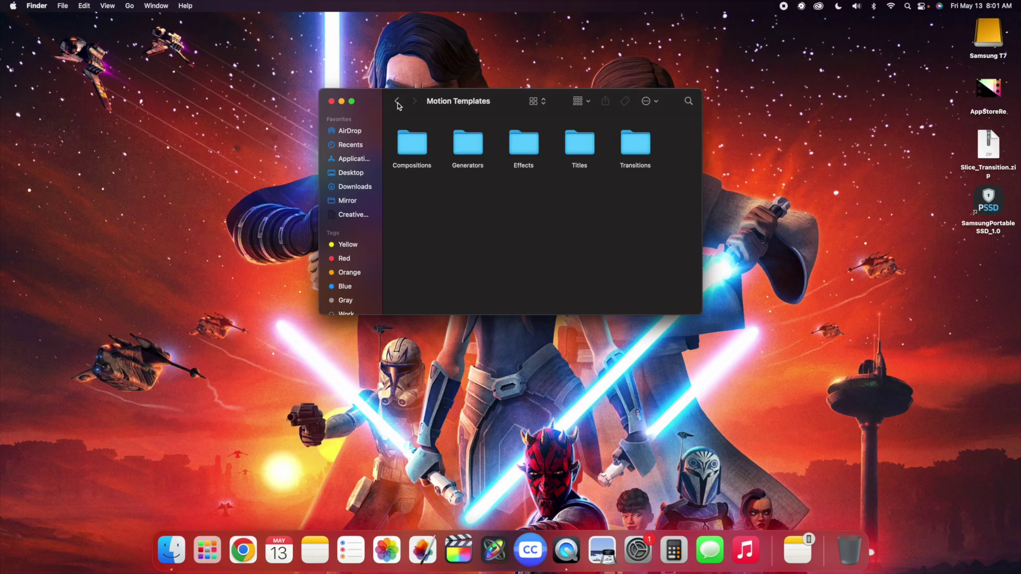
left_click(295, 101)
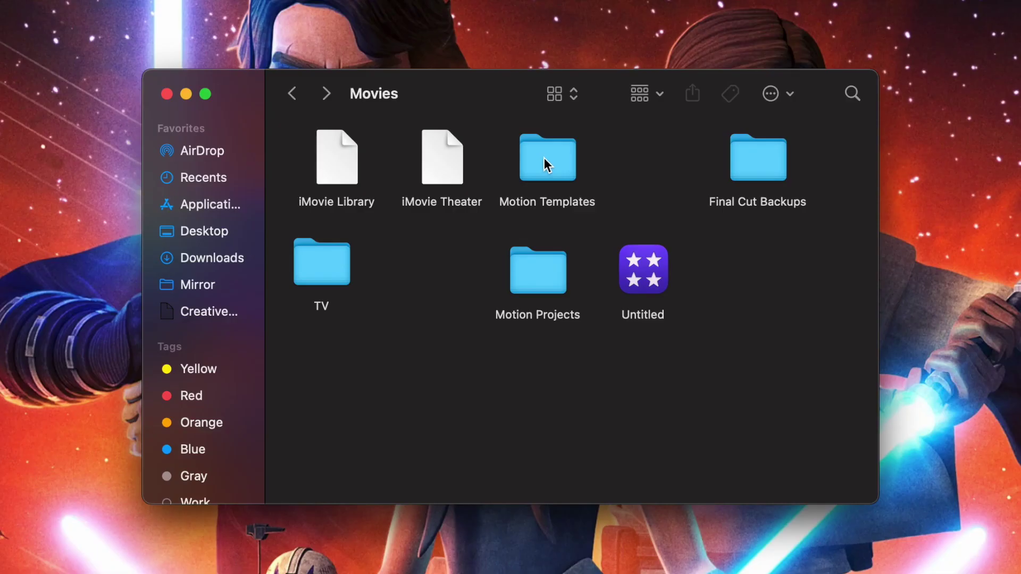
Step: Review Motion Templates' Get Info (5.55 GB), close it, and open the folder
left_click(528, 135)
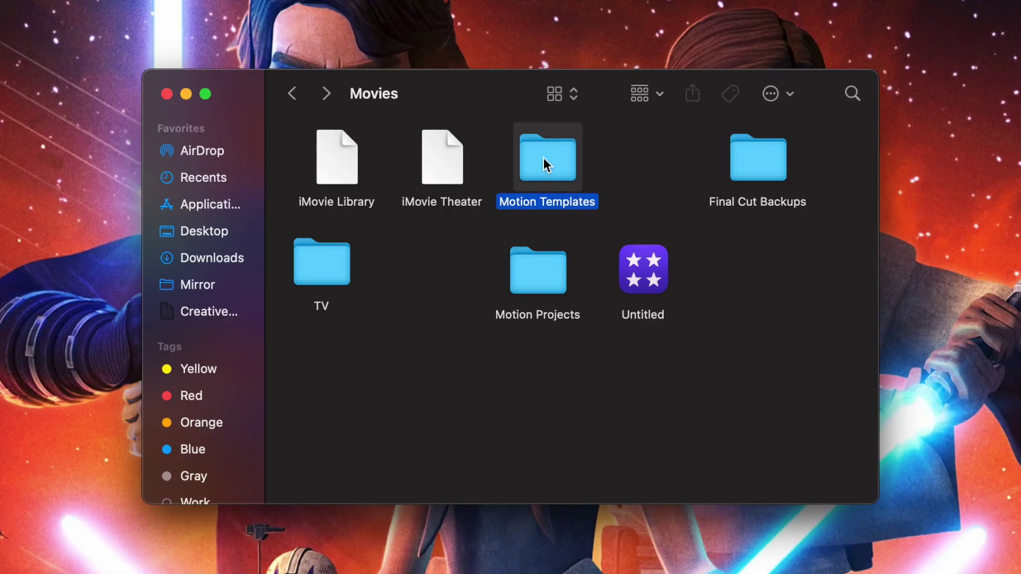
right_click(544, 157)
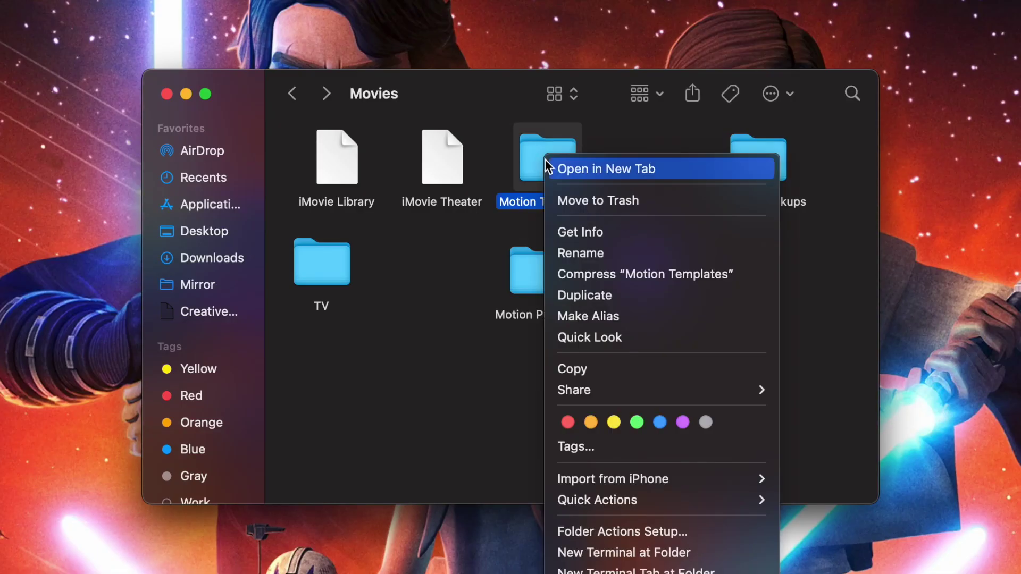
left_click(573, 233)
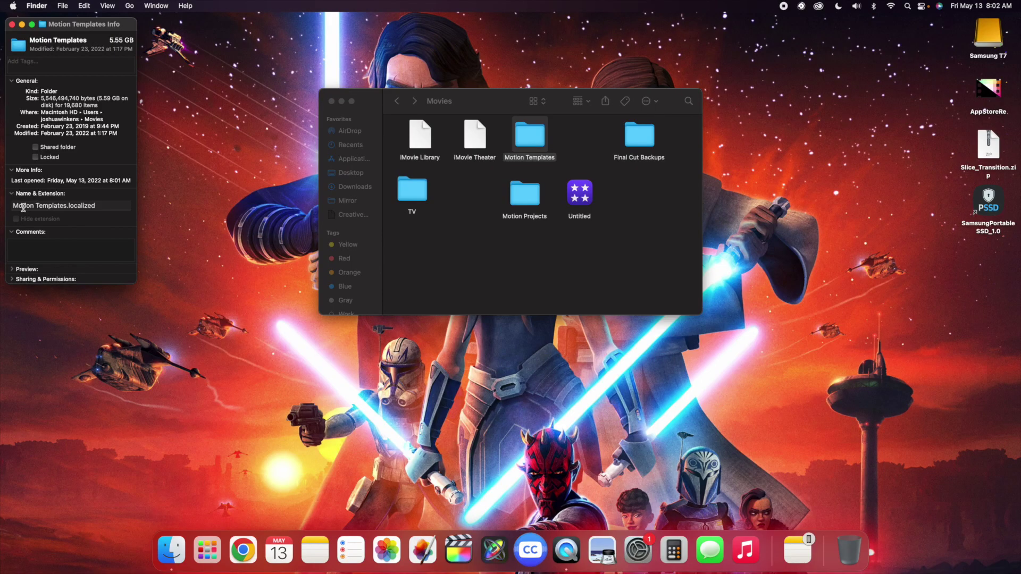
left_click_drag(79, 24, 292, 69)
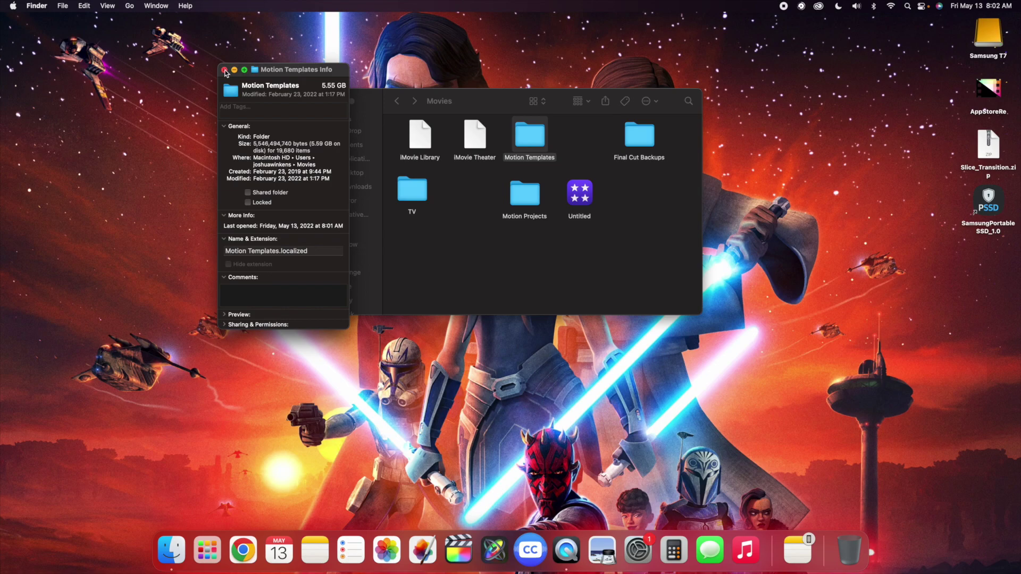
left_click(225, 72)
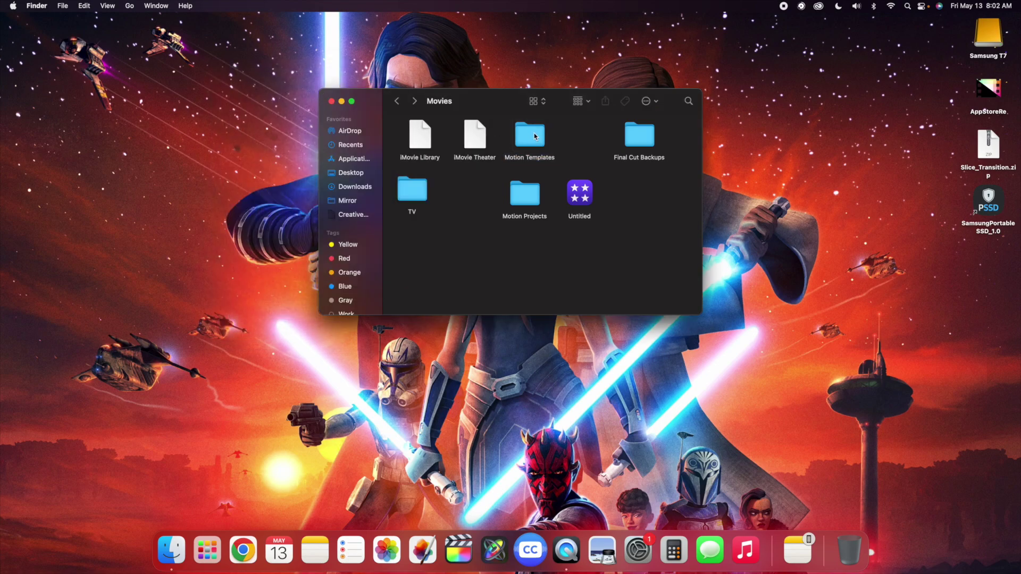
double_click(529, 135)
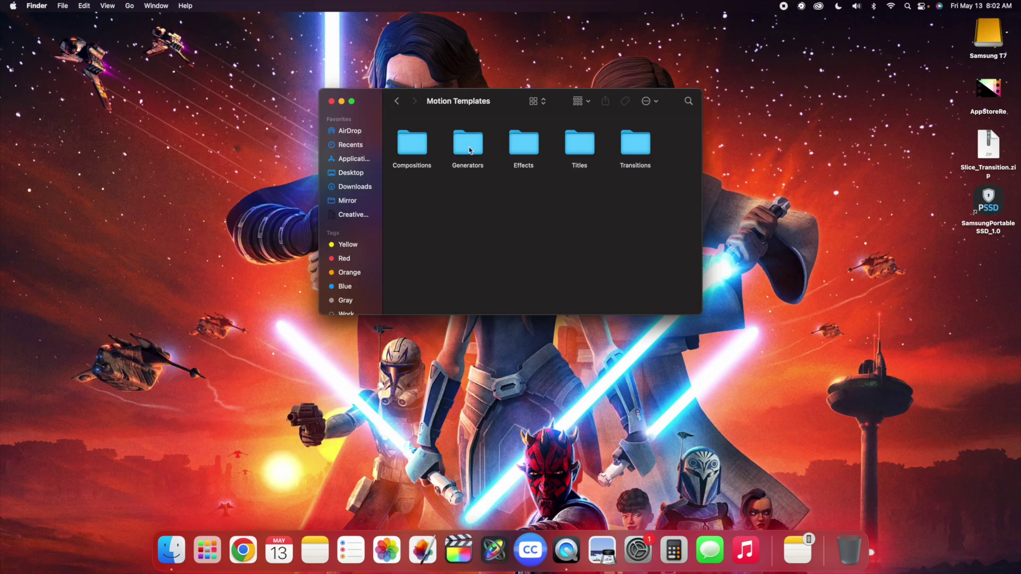
Step: Check the Generators folder's Get Info panel and close it
right_click(468, 147)
left_click(542, 249)
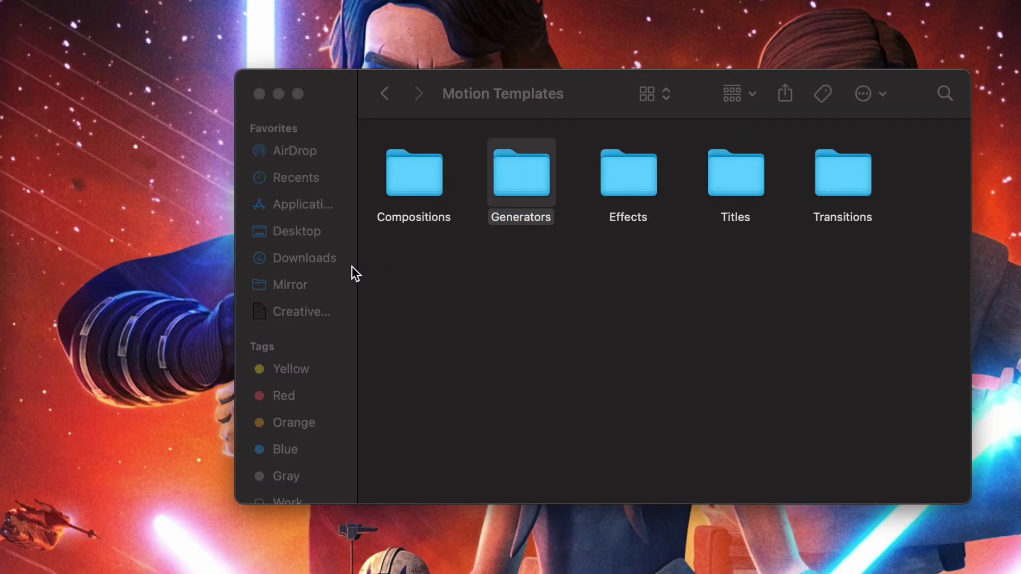
left_click_drag(106, 80, 363, 83)
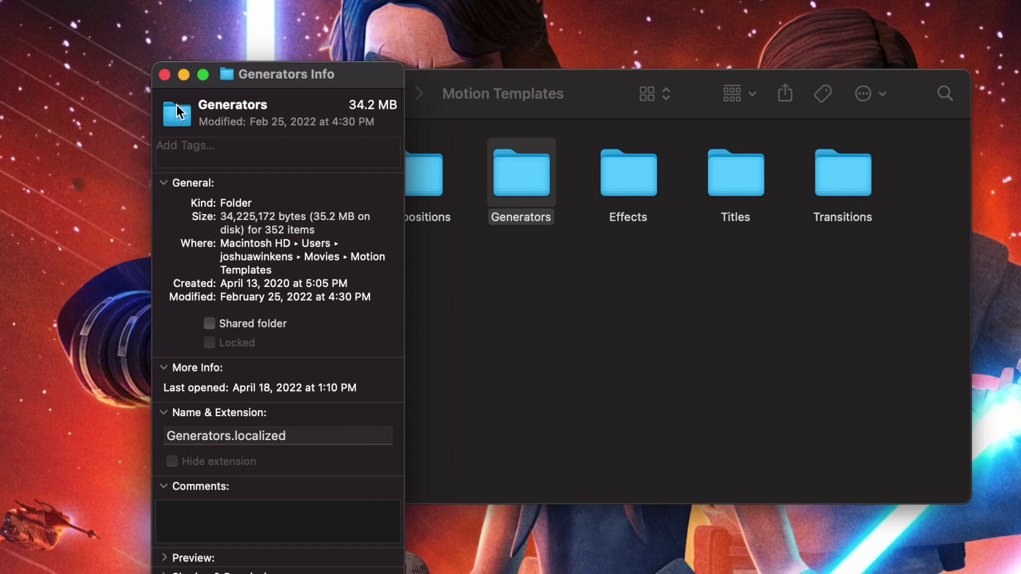
left_click(164, 75)
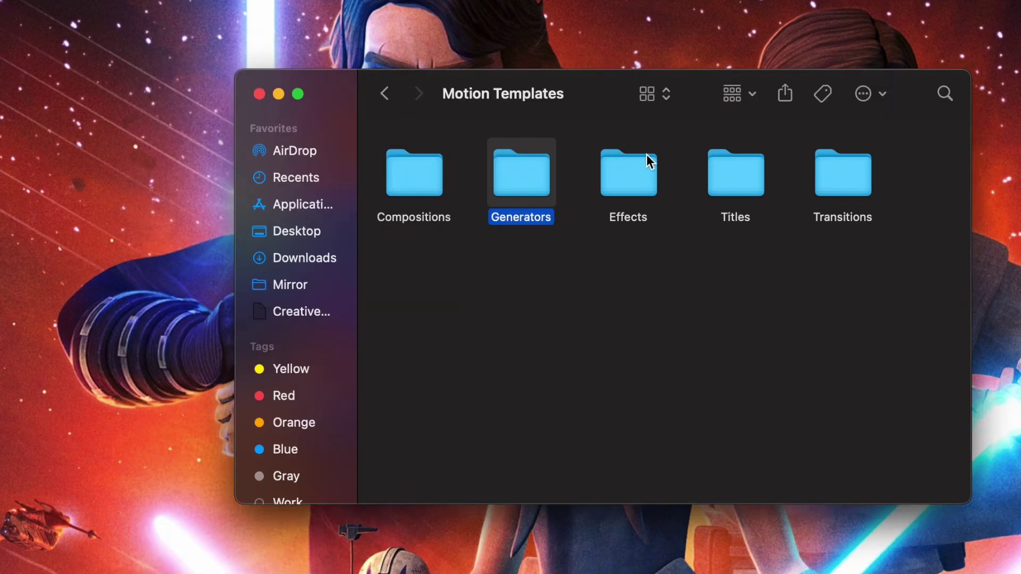
Step: Check the Transitions folder's info (646.9 MB, 2,395 items), close it, and return to Movies
right_click(852, 168)
left_click(861, 240)
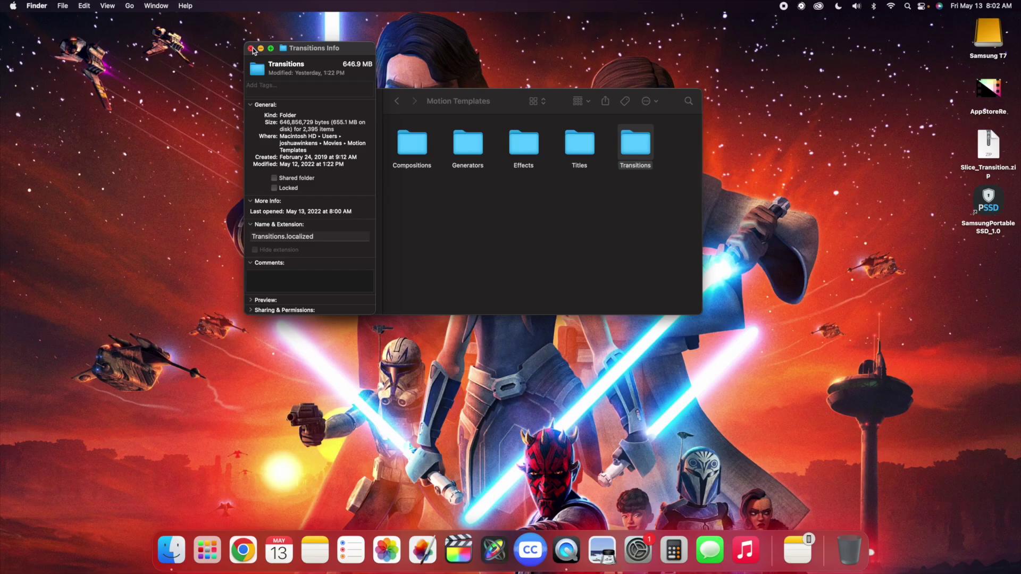
left_click(258, 50)
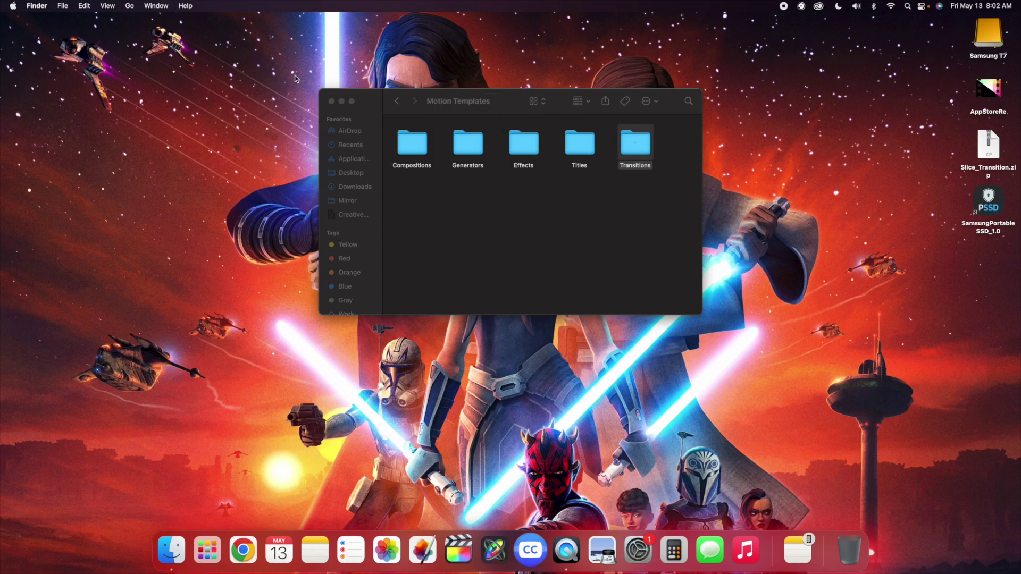
left_click(396, 102)
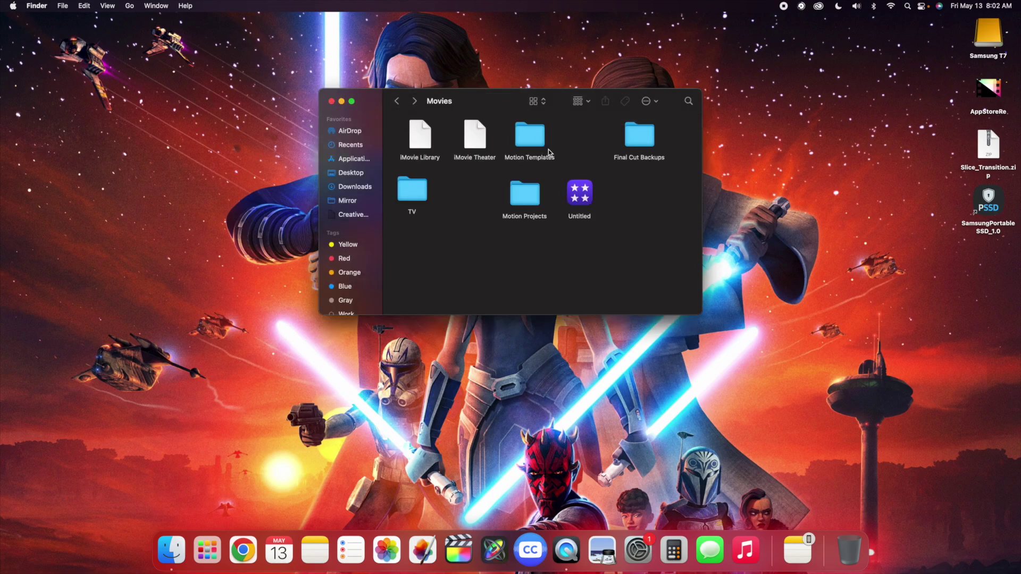
Step: Check the Motion Templates folder's info in Movies, then open the Motion Templates folder
right_click(537, 133)
left_click(552, 172)
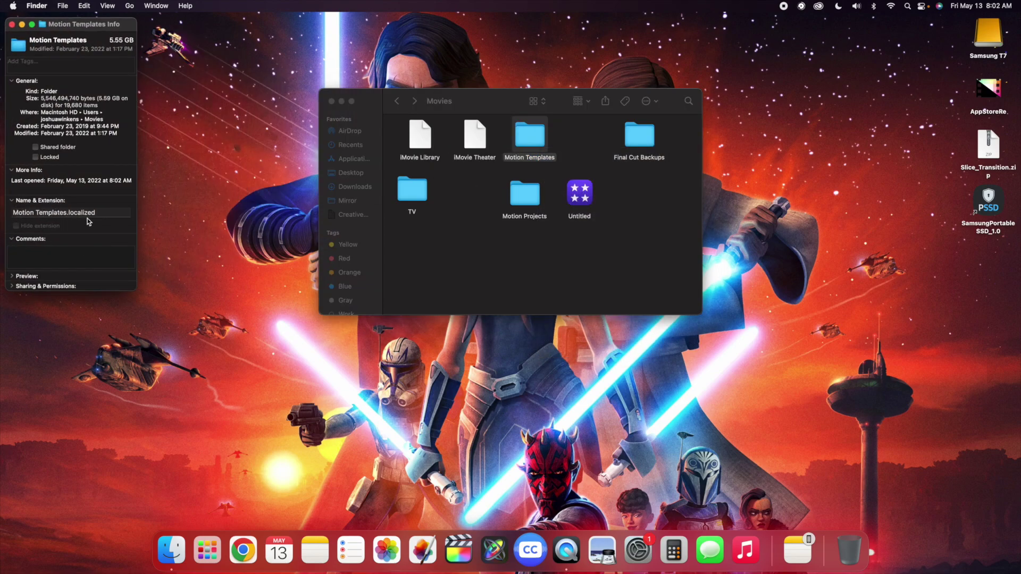
left_click(13, 25)
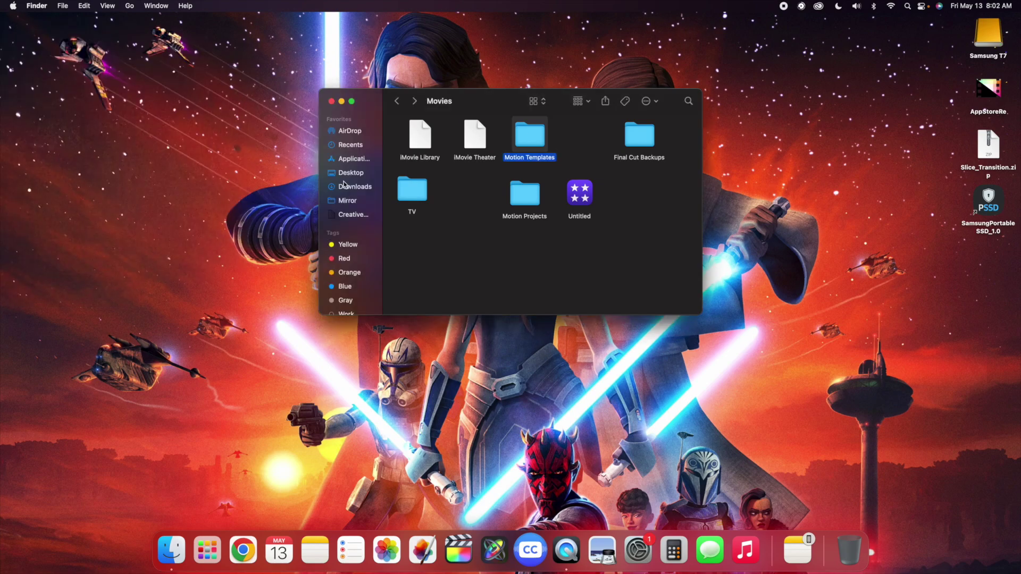
left_click(507, 170)
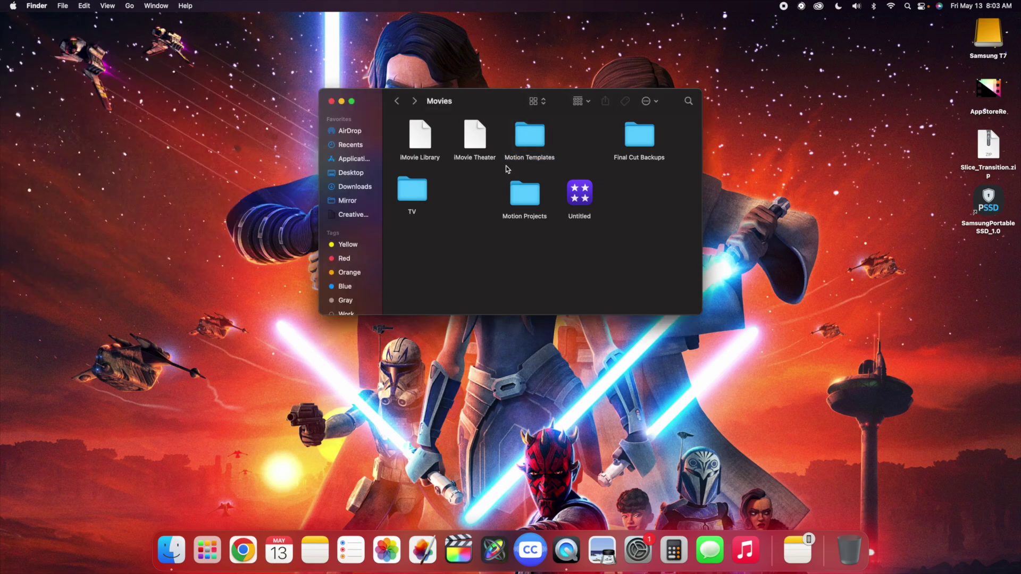
double_click(541, 136)
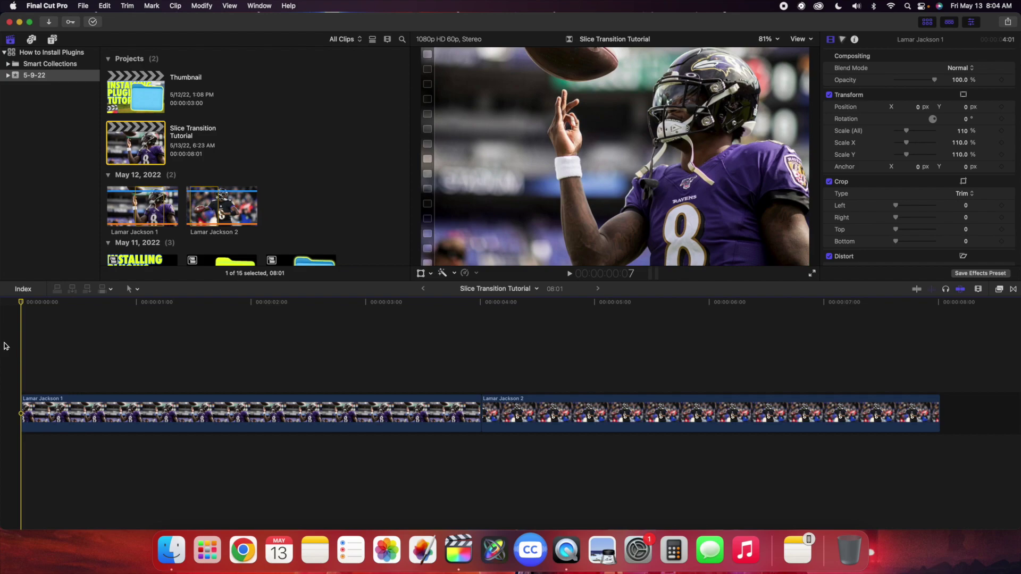
left_click(51, 5)
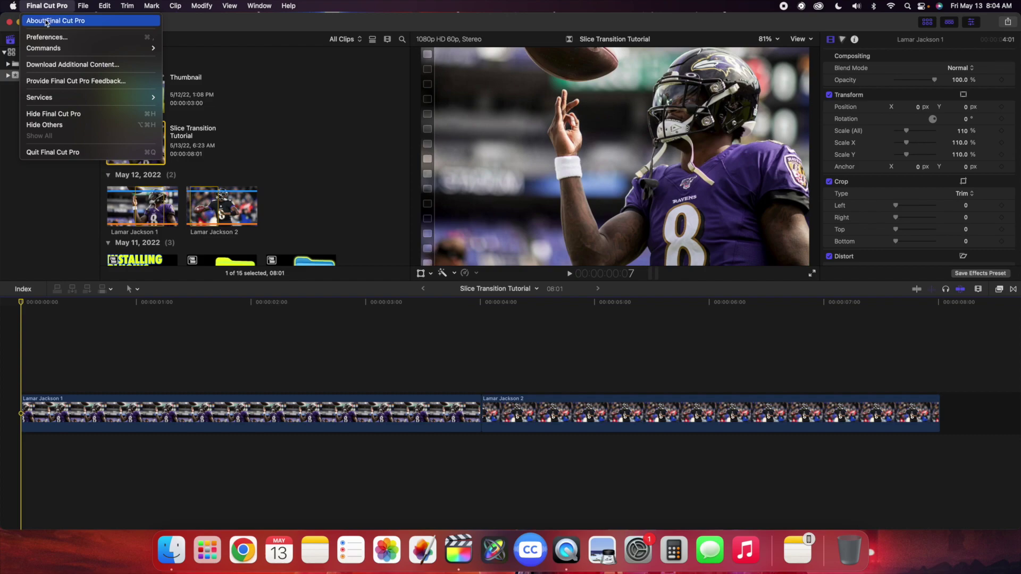
left_click(46, 21)
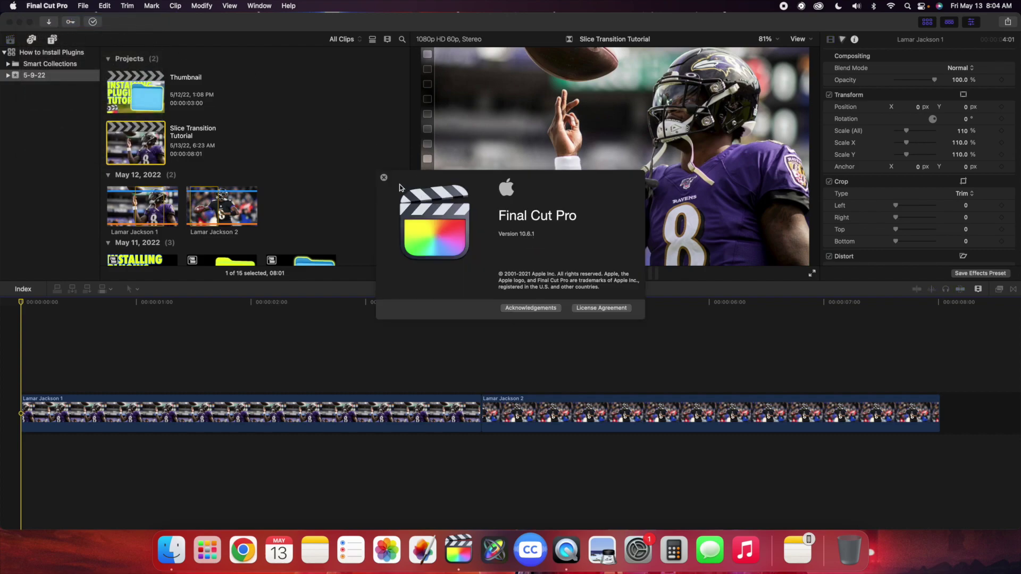
left_click(384, 178)
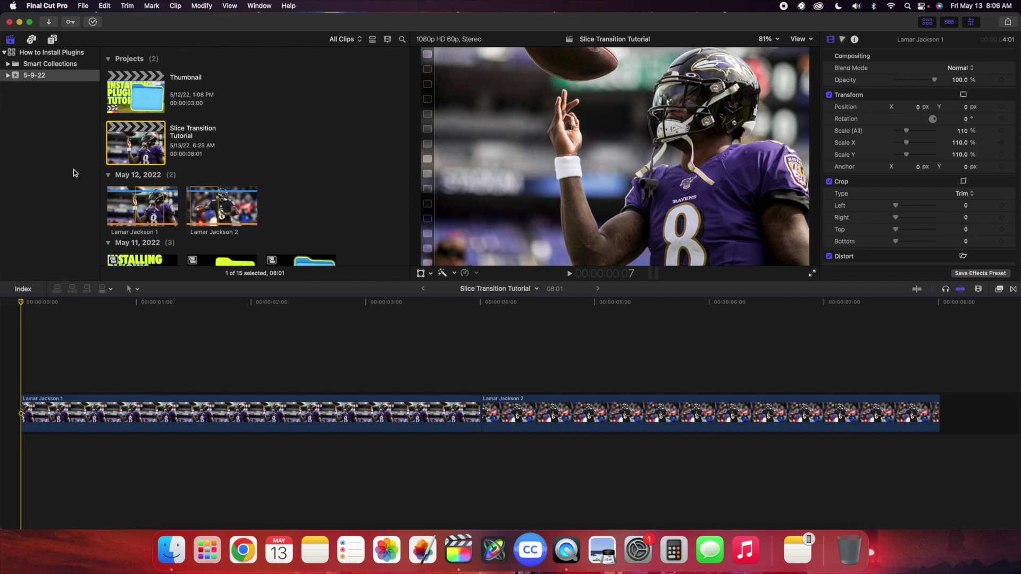
left_click(52, 41)
scroll(43, 122, "down", 10)
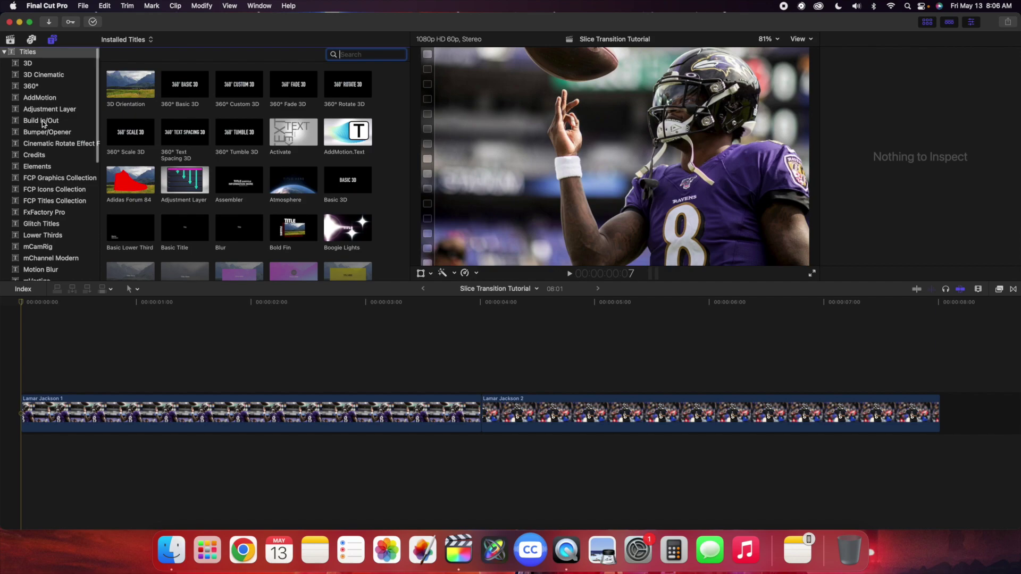
scroll(35, 154, "up", 10)
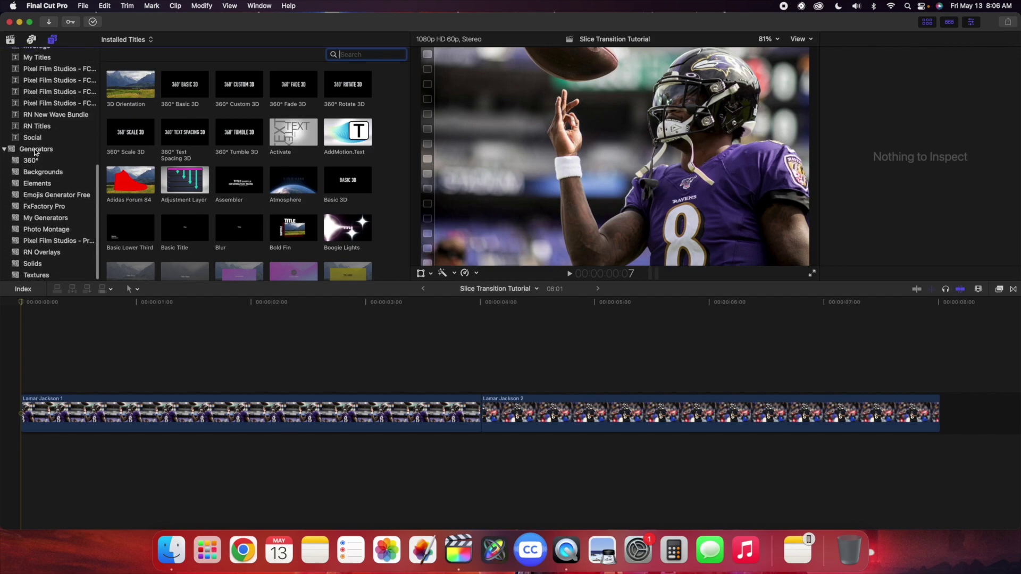
left_click(11, 41)
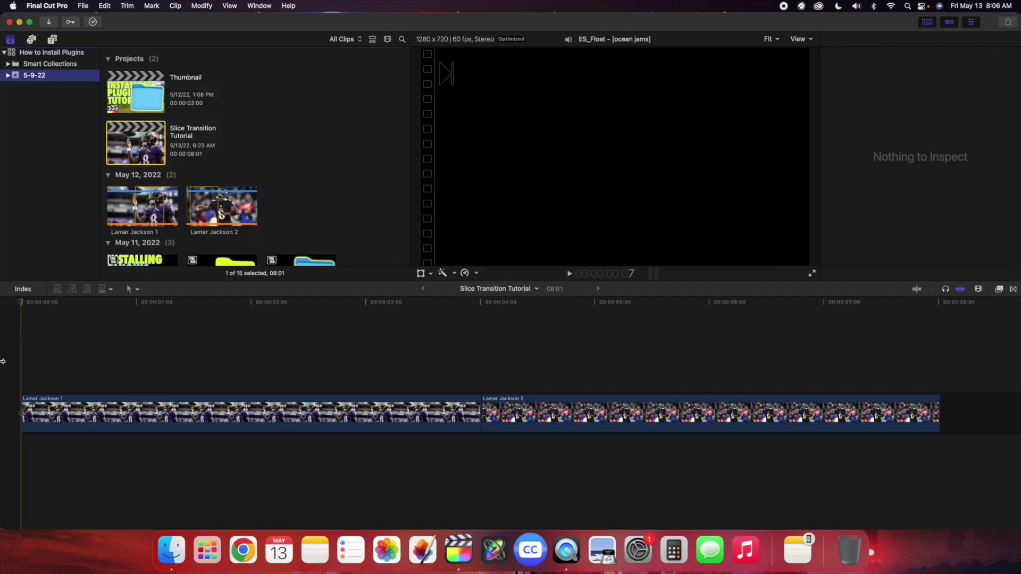
left_click(998, 289)
left_click(998, 290)
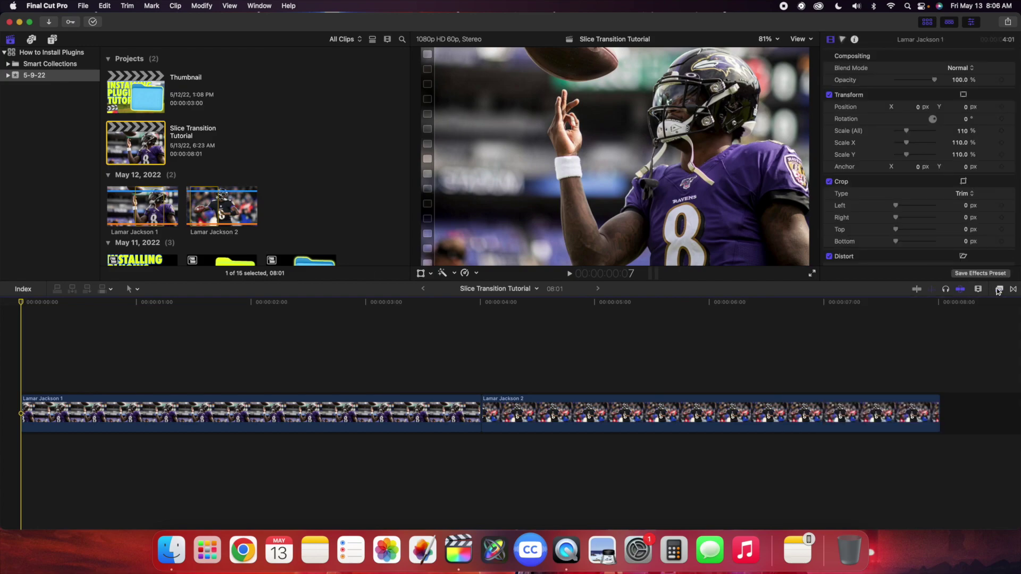
Step: Place Slice Transition between Lamar Jackson 1 and 2 and set its duration to 40 frames
left_click(1013, 290)
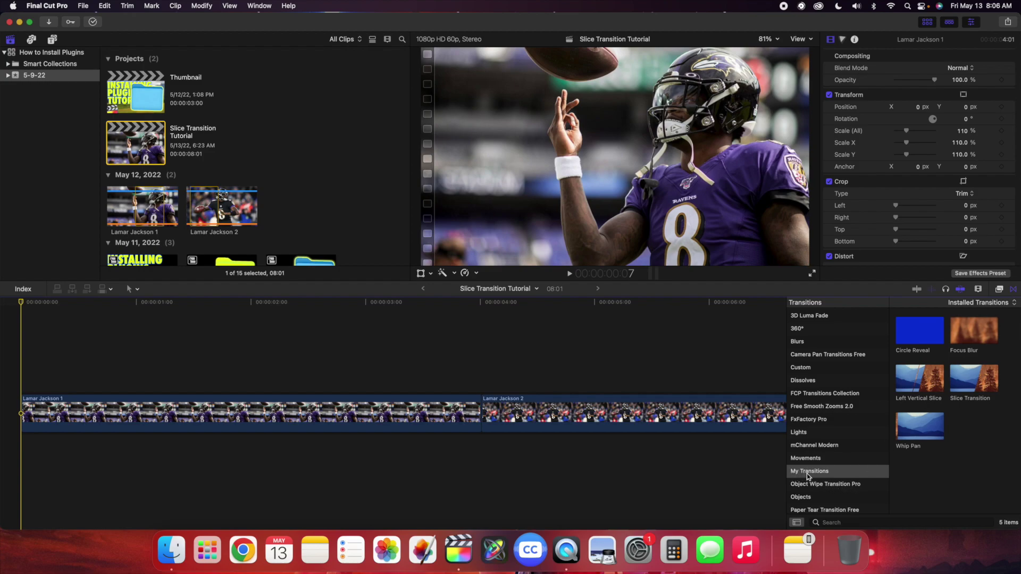
left_click_drag(983, 379, 485, 407)
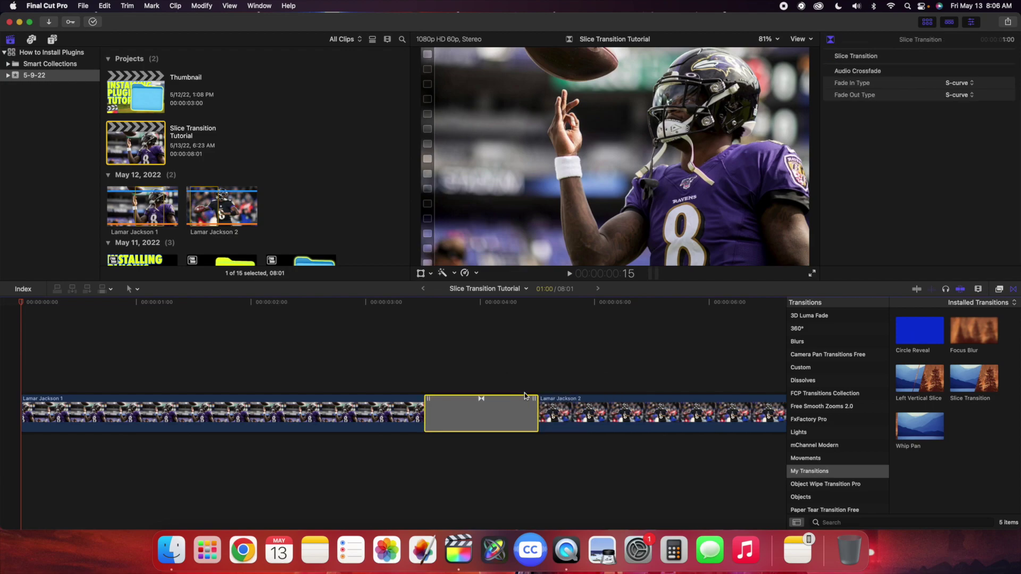
left_click(1011, 291)
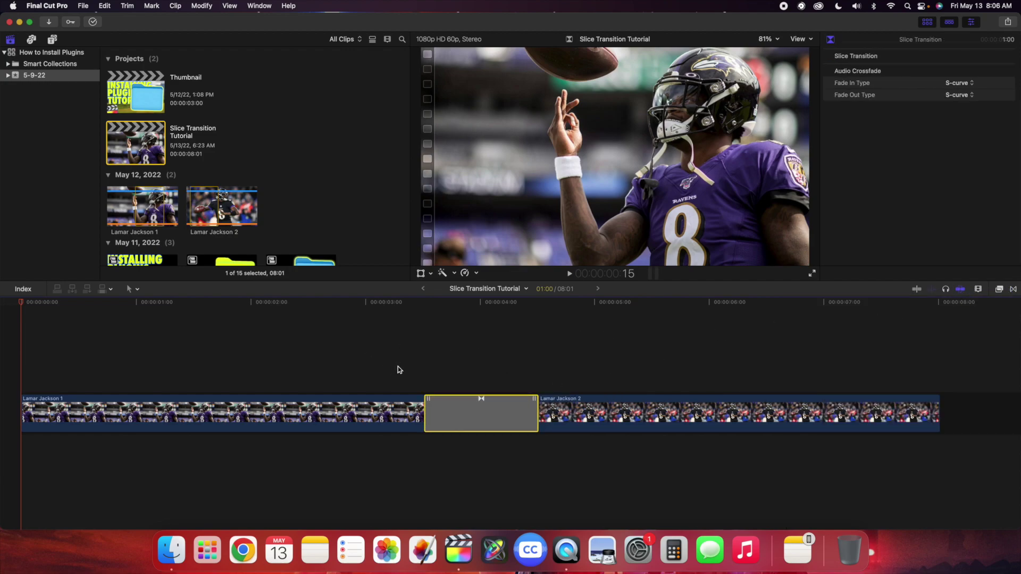
key("ctrl+d")
key("Return")
left_click(13, 357)
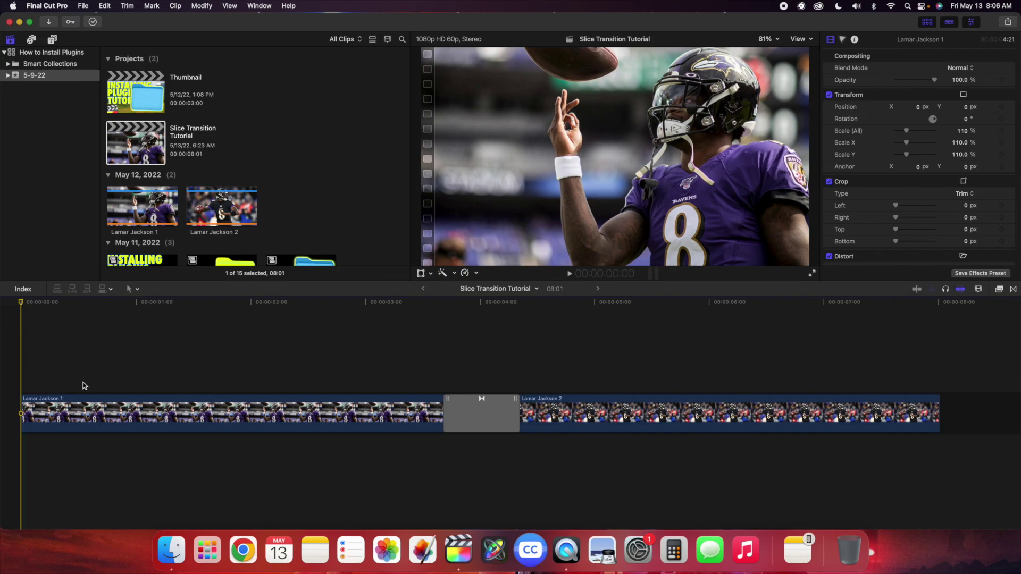
Step: Play the timeline, replaying through the Slice Transition several times, then stop playback
key("space")
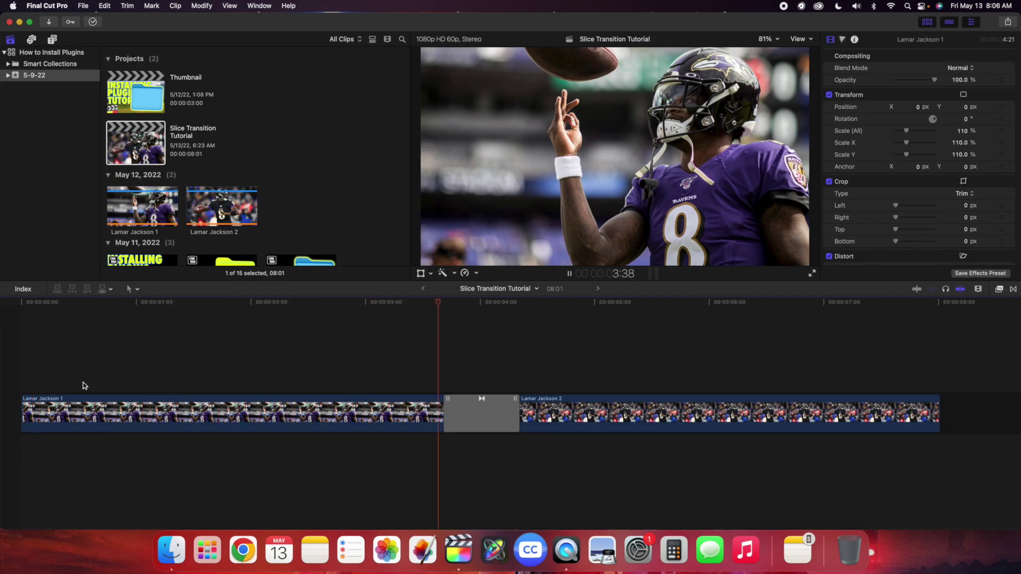
left_click(296, 387)
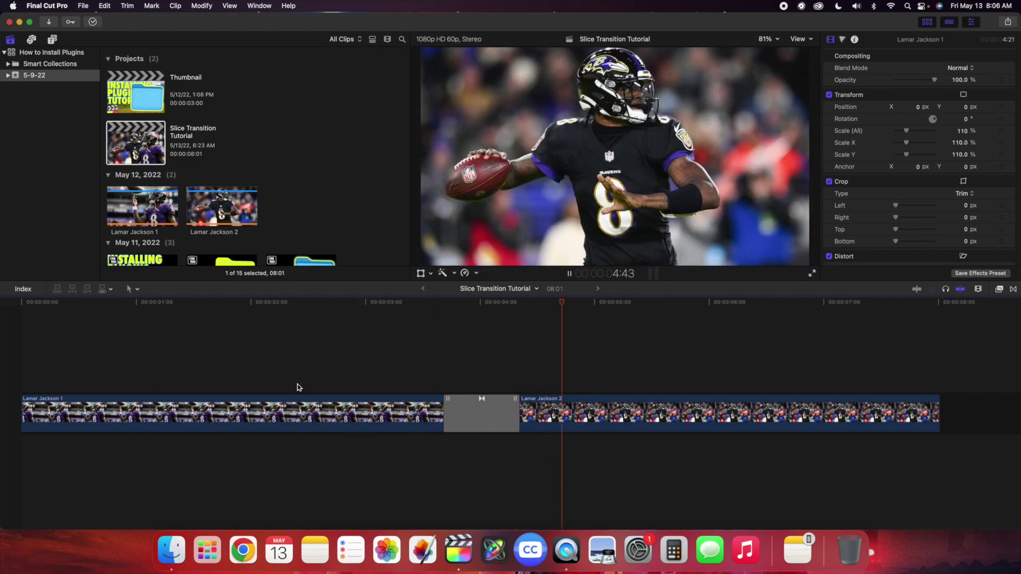
left_click(213, 377)
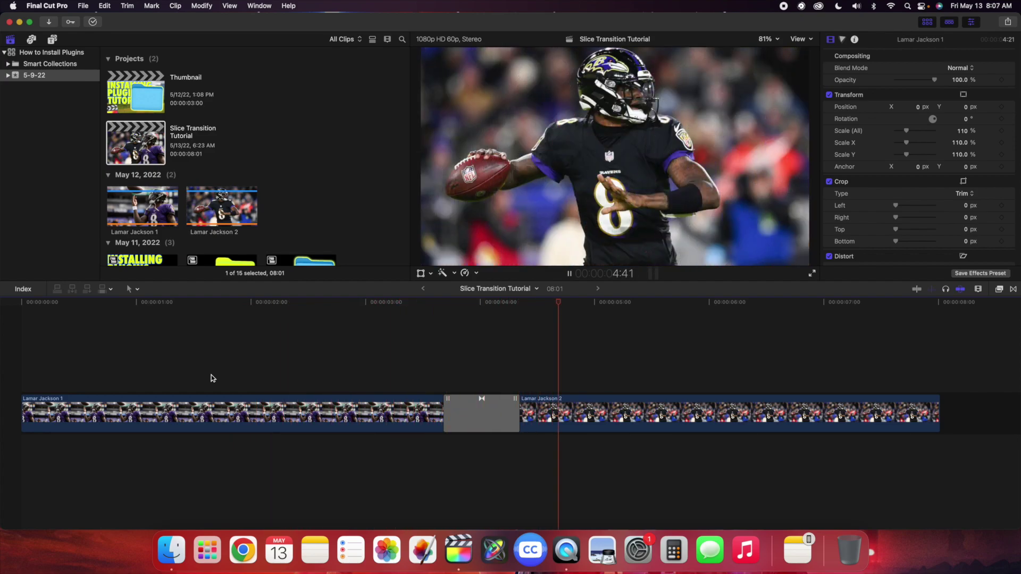
left_click(211, 376)
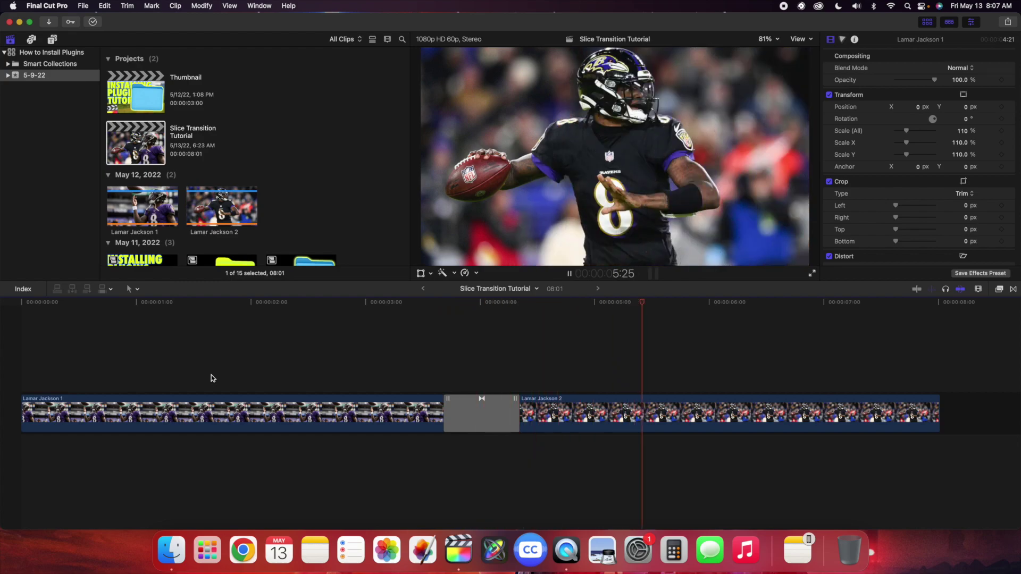
key("space")
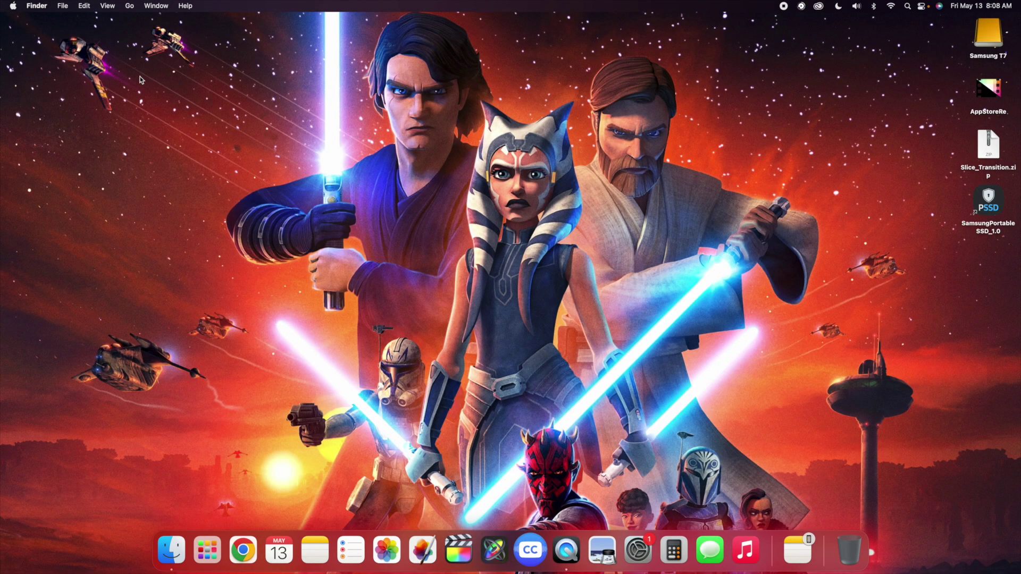
Step: Browse from the home folder to Movies > Motion Templates > Effects in Finder
left_click(130, 5)
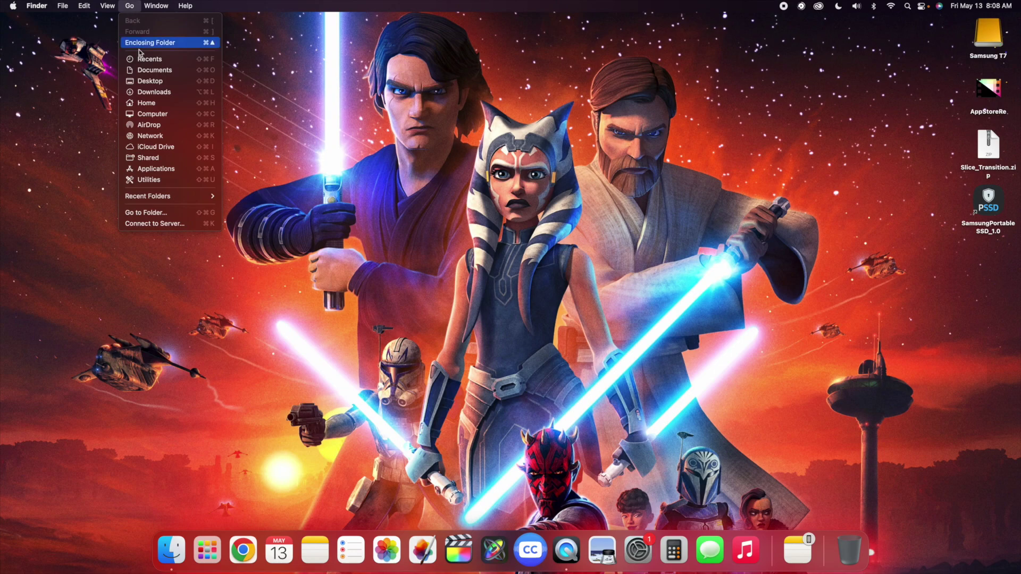
left_click(148, 103)
double_click(520, 134)
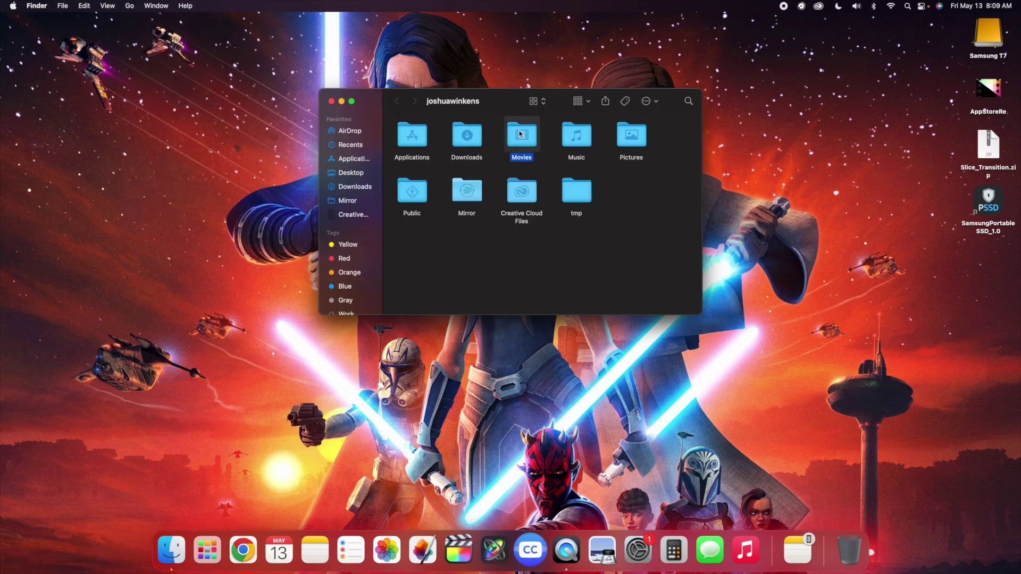
double_click(526, 137)
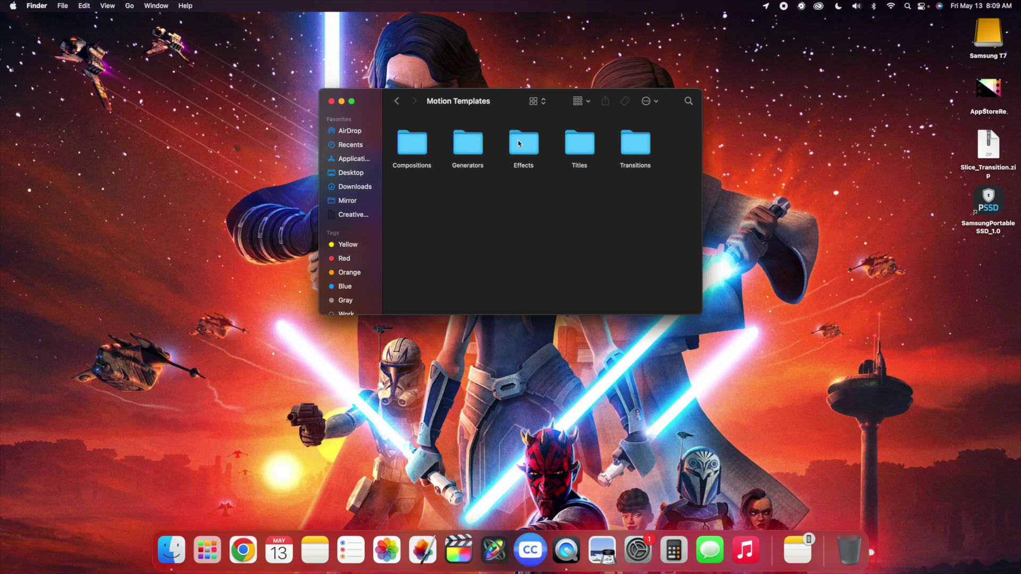
double_click(524, 143)
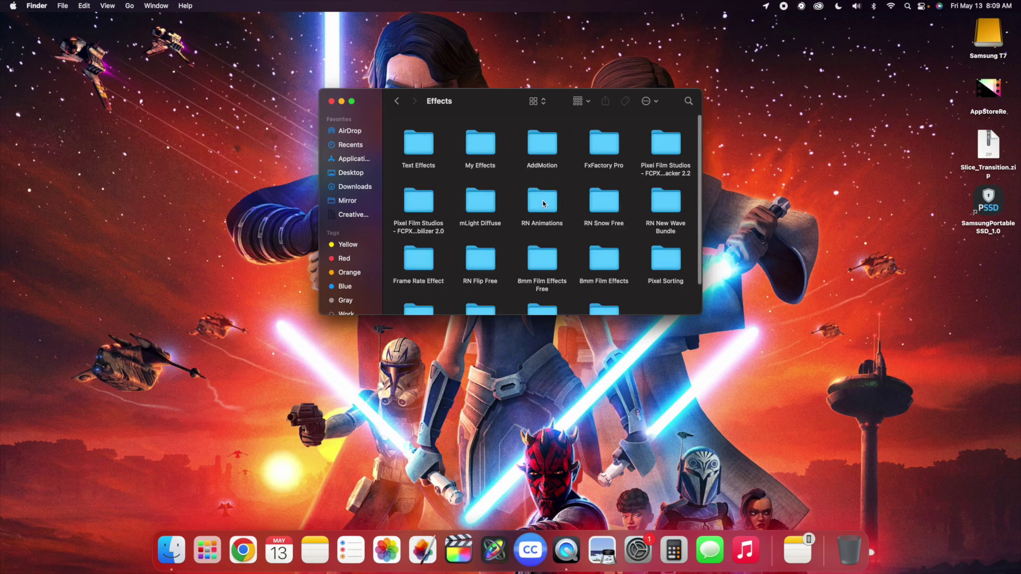
Step: Inspect the RN Animations folder's options without trashing it, then close the Finder window
right_click(543, 204)
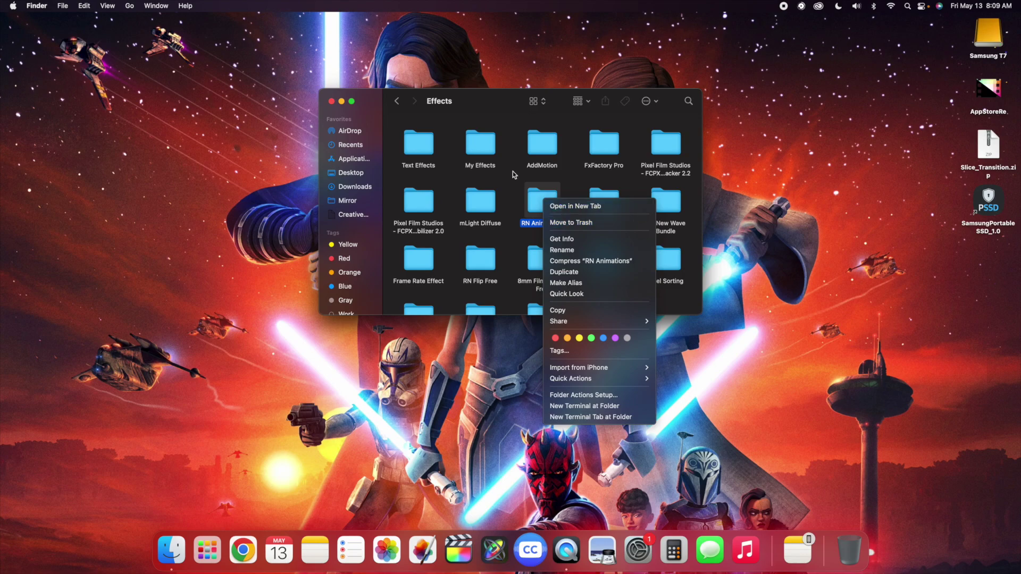
left_click(388, 114)
left_click(331, 102)
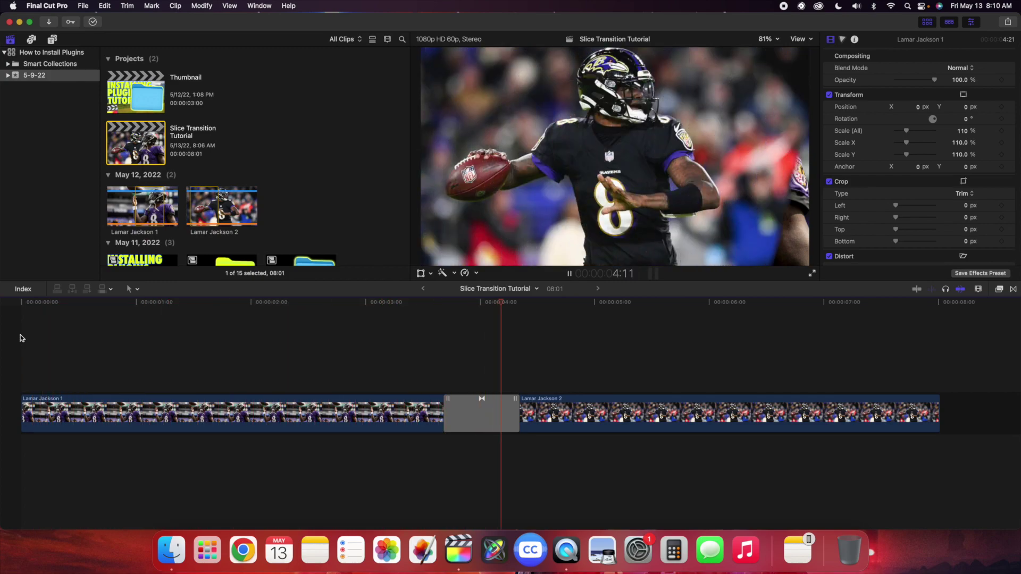
key("Home")
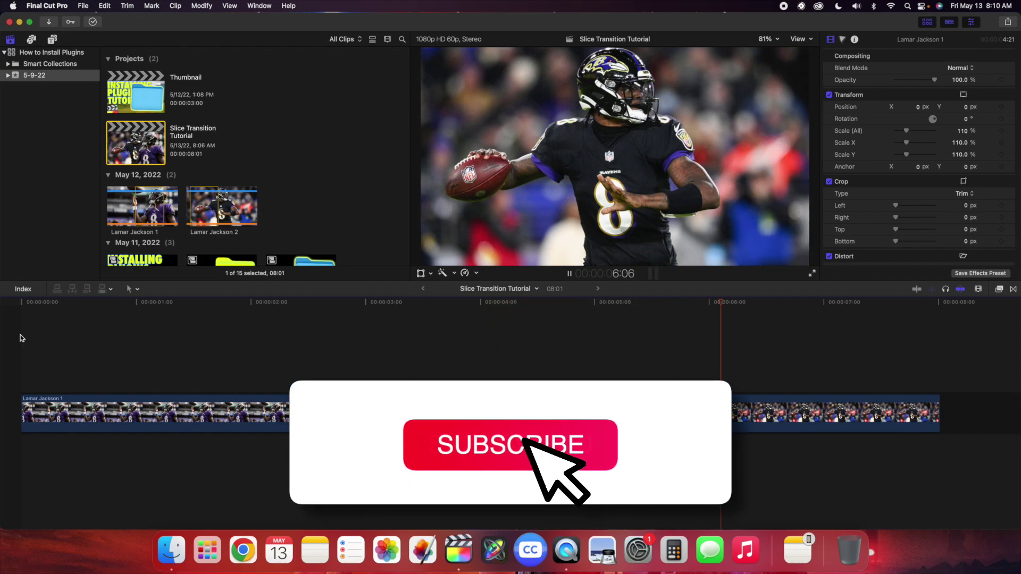
key("Home")
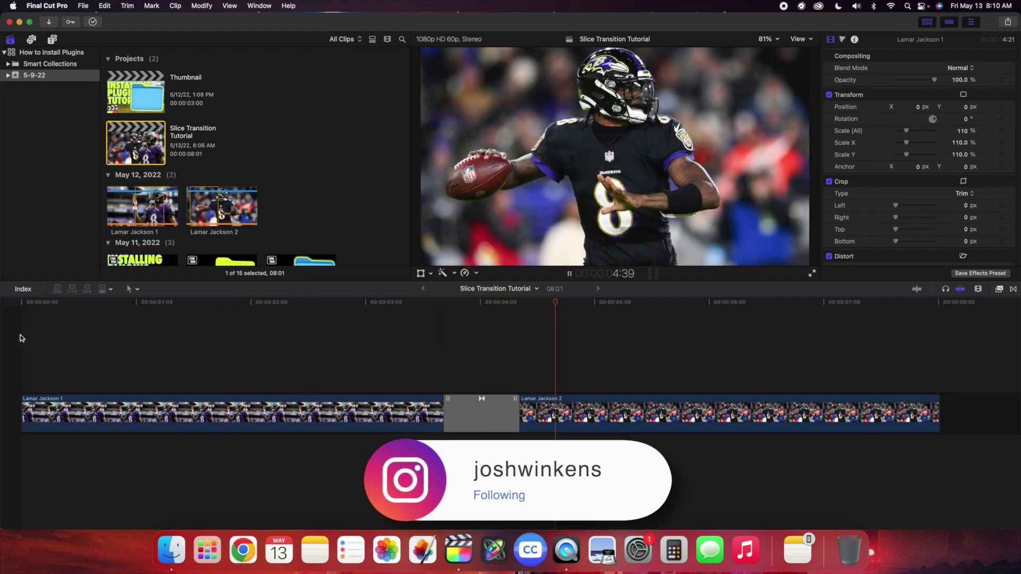
key("Home")
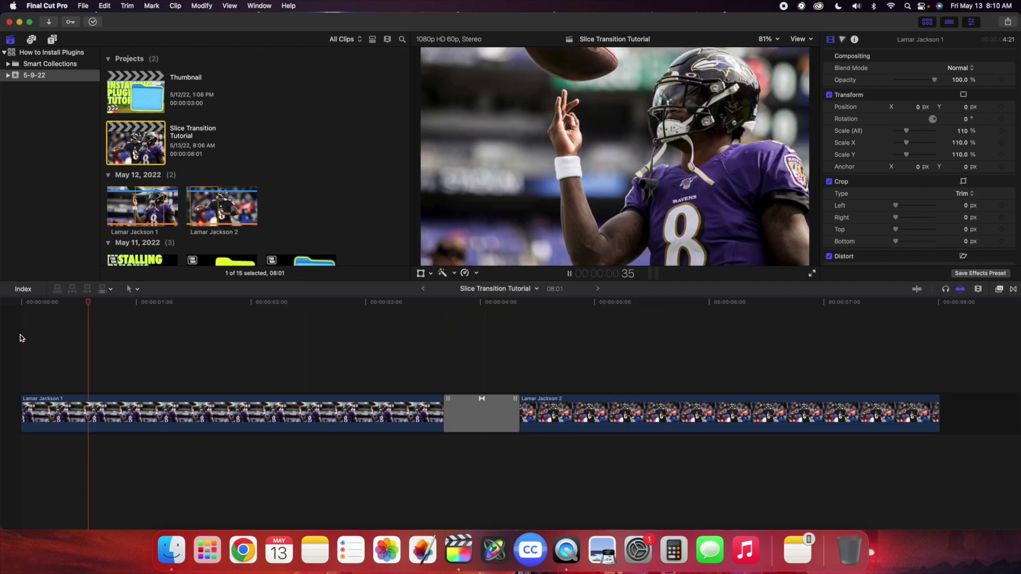